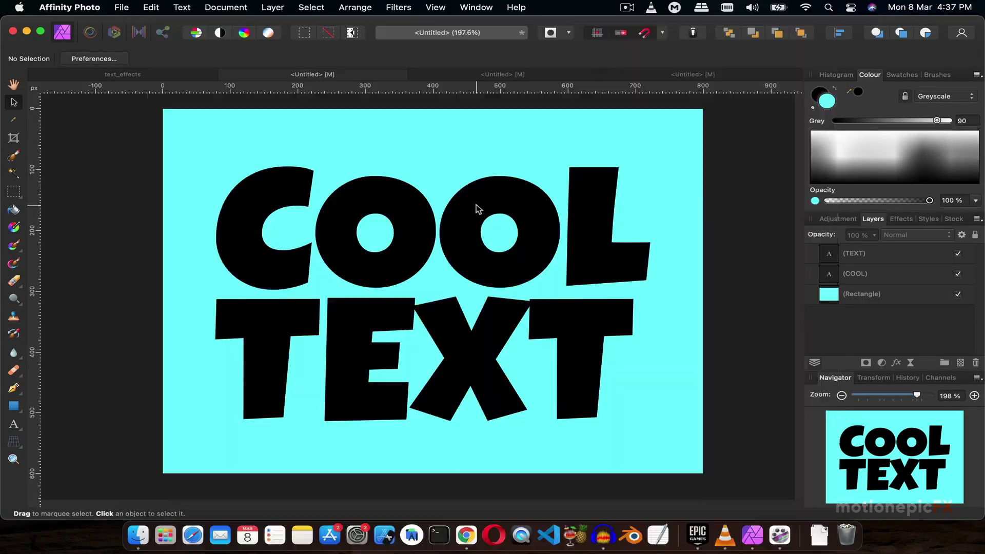
Move the COOL layer above TEXT and colour COOL light grey (84% grey)
{"action": "left_click", "coordinate": [477, 208]}
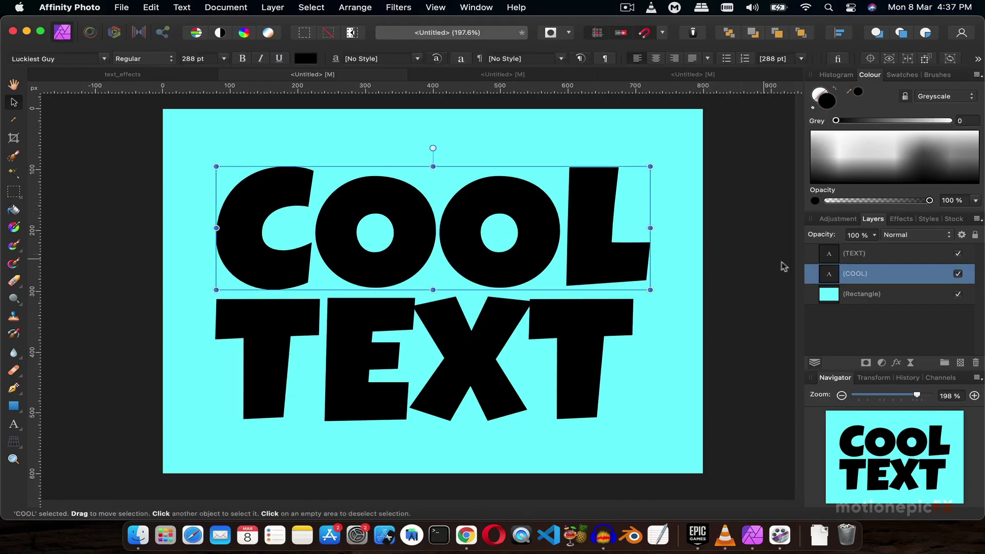
{"action": "left_click_drag", "start_coordinate": [822, 278], "coordinate": [822, 252]}
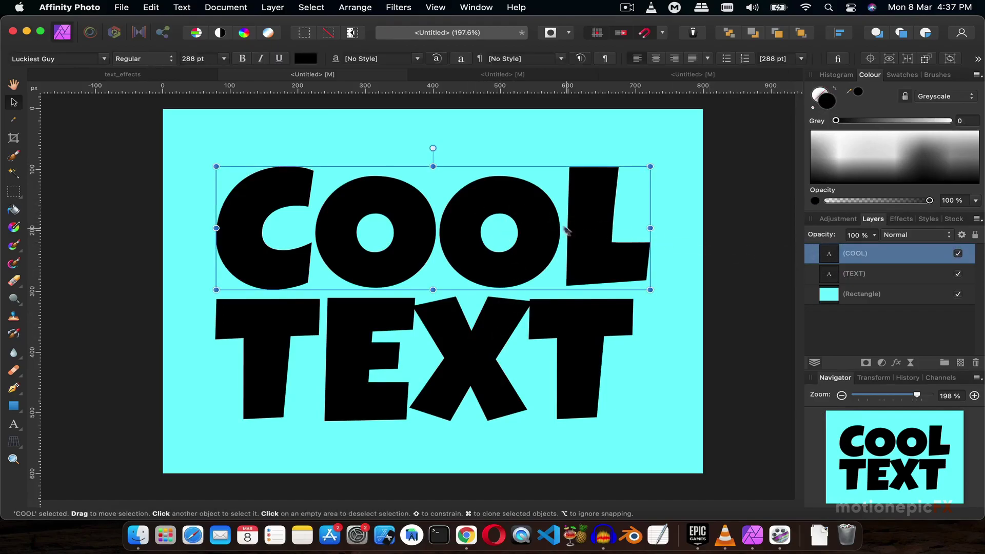
{"action": "left_click", "coordinate": [307, 58]}
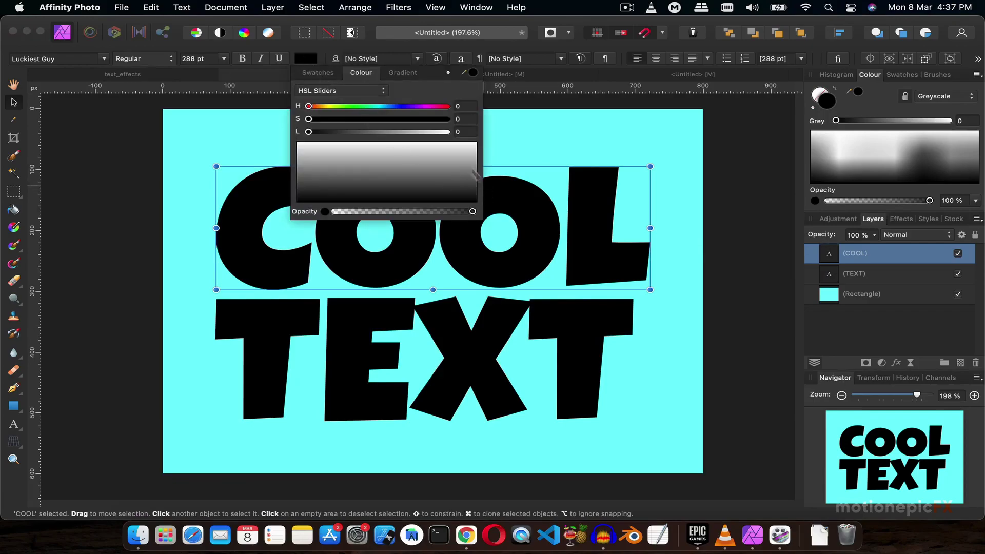
{"action": "left_click", "coordinate": [446, 132]}
{"action": "left_click_drag", "start_coordinate": [447, 132], "coordinate": [424, 133]}
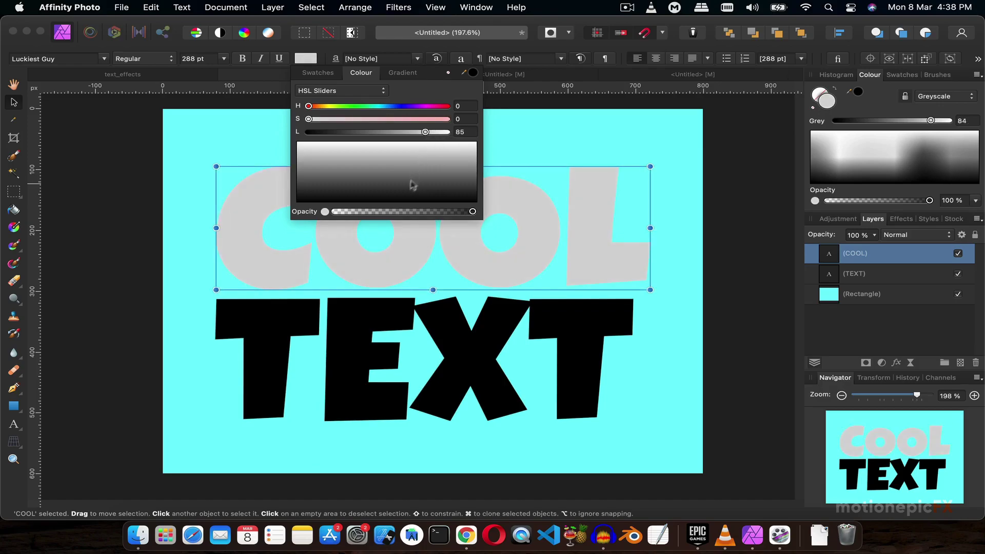
{"action": "left_click", "coordinate": [140, 192]}
Change the TEXT word's fill colour to orange
{"action": "left_click", "coordinate": [355, 328]}
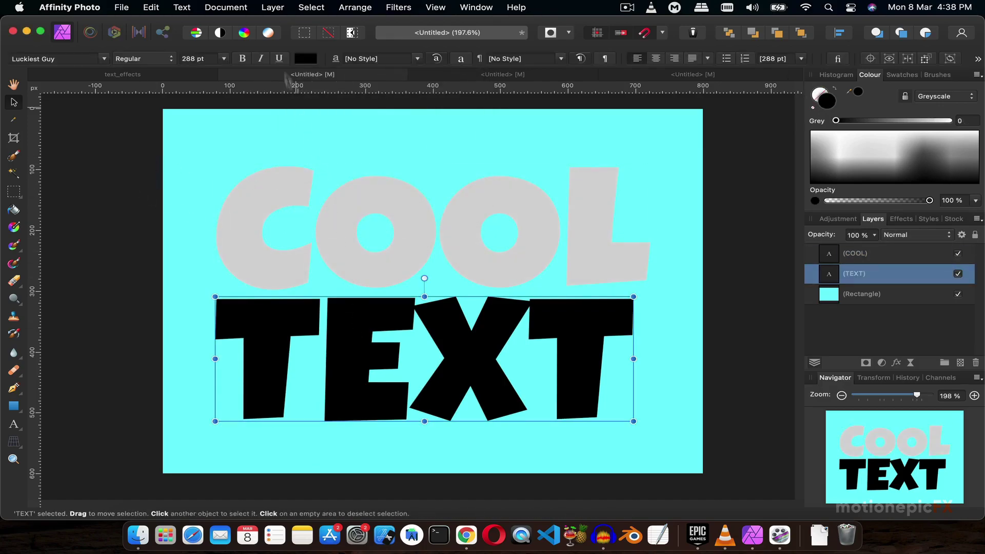
{"action": "left_click", "coordinate": [306, 59]}
{"action": "left_click_drag", "start_coordinate": [380, 106], "coordinate": [324, 106]}
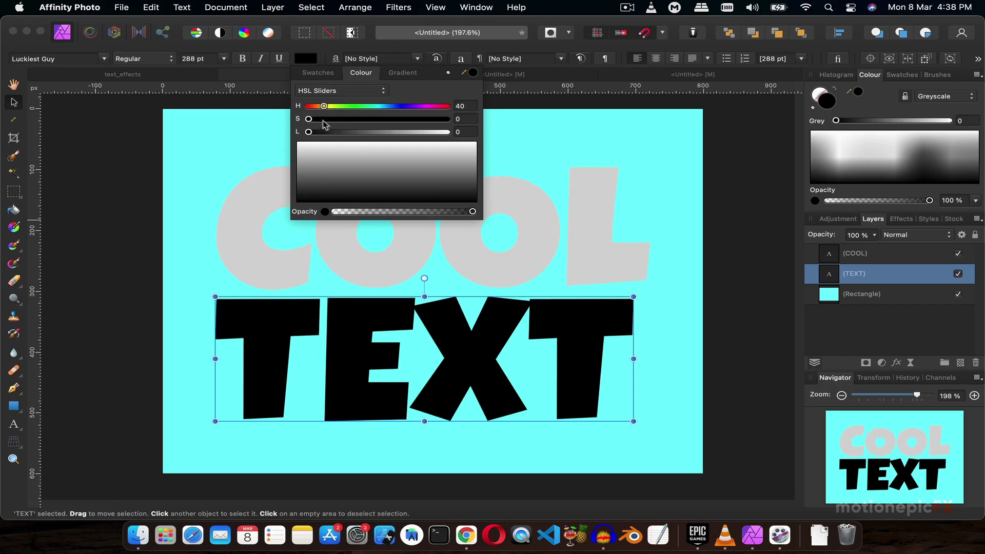
{"action": "left_click", "coordinate": [247, 205]}
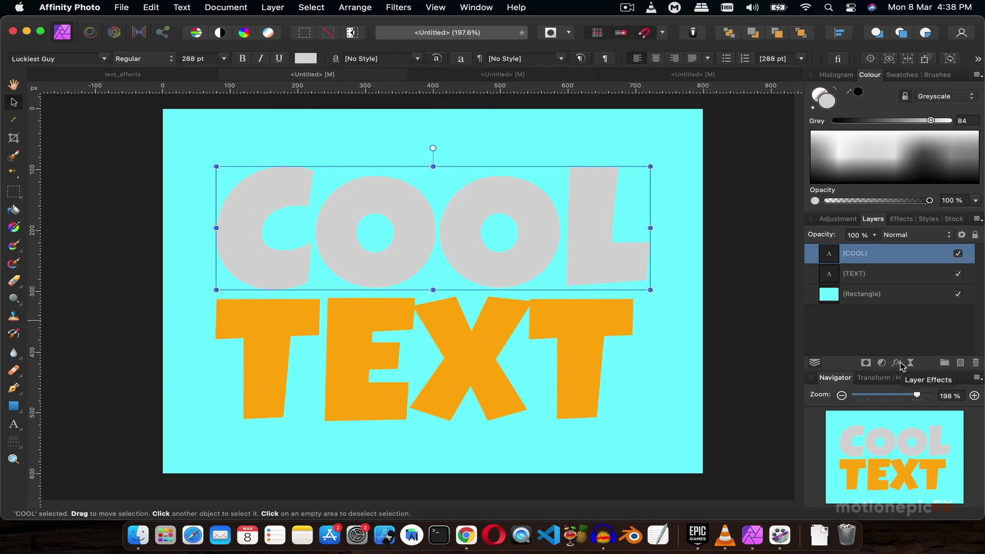
Enable a Normal inner shadow on COOL at 100% opacity with a 10 px offset
{"action": "key", "text": "alt+super+8"}
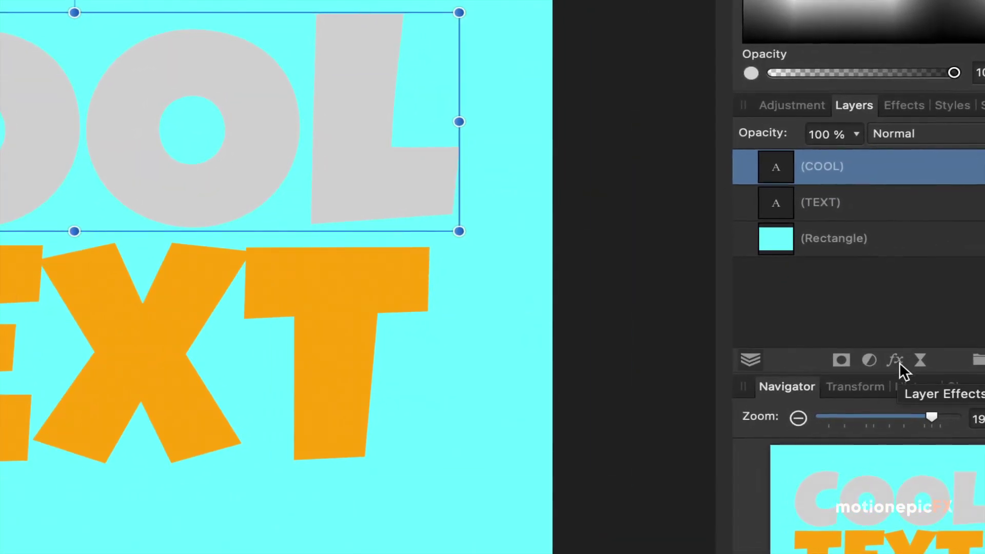
{"action": "left_click", "coordinate": [895, 360]}
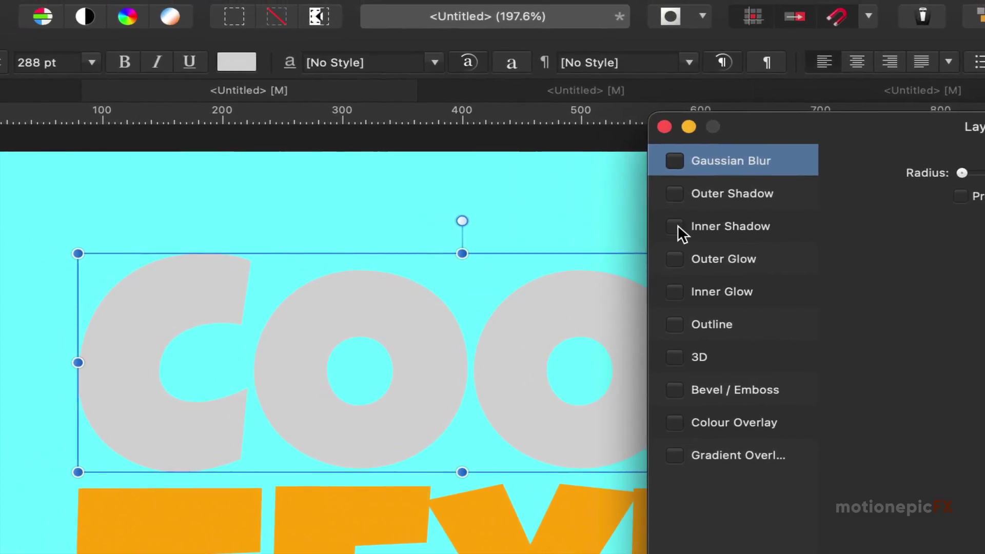
{"action": "left_click", "coordinate": [675, 226]}
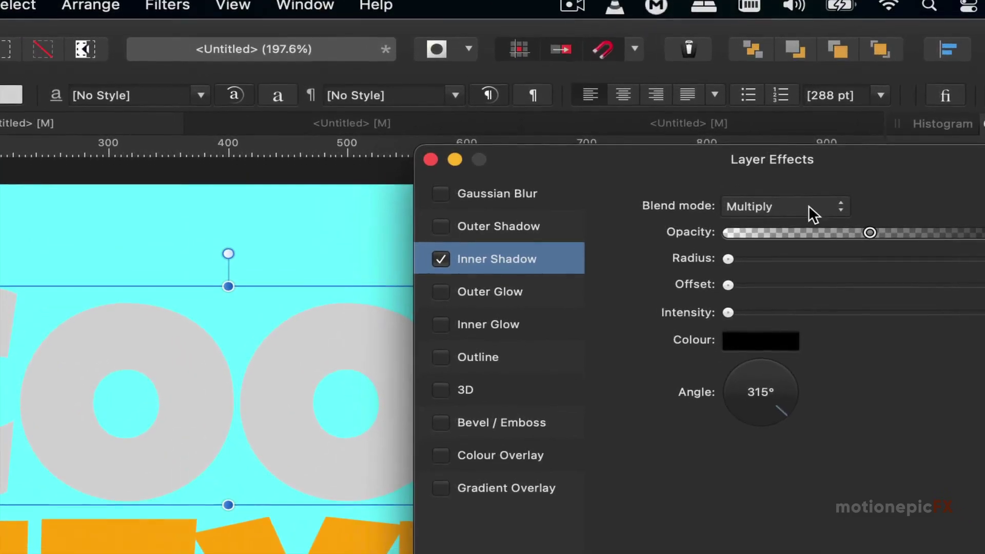
{"action": "left_click", "coordinate": [812, 212]}
{"action": "left_click", "coordinate": [785, 156]}
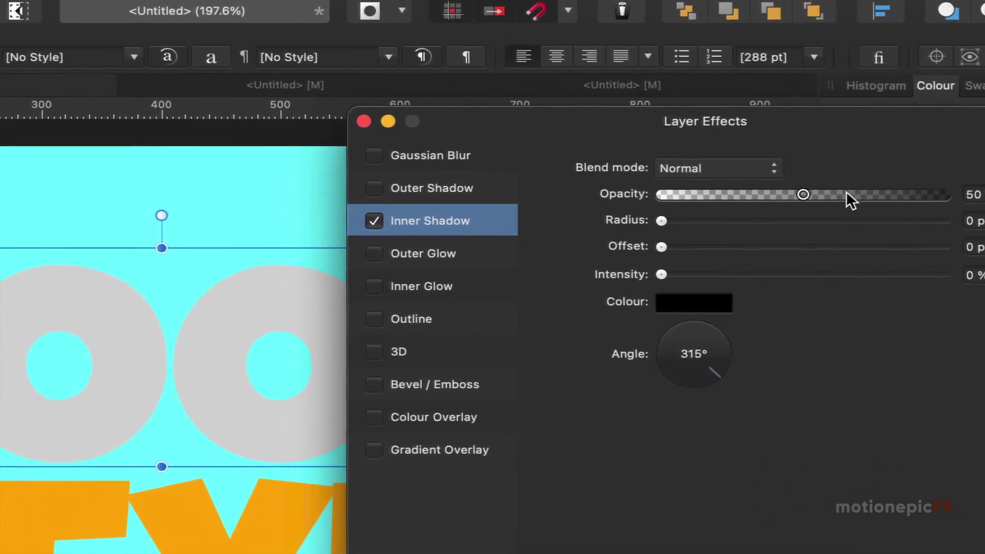
{"action": "left_click_drag", "start_coordinate": [846, 190], "coordinate": [889, 193]}
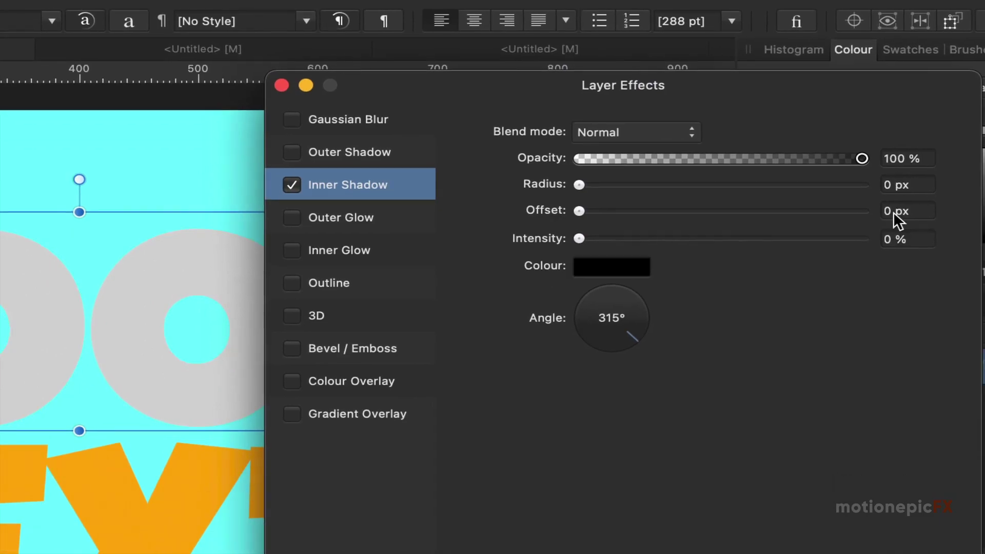
{"action": "left_click", "coordinate": [894, 212]}
{"action": "type", "text": "10"}
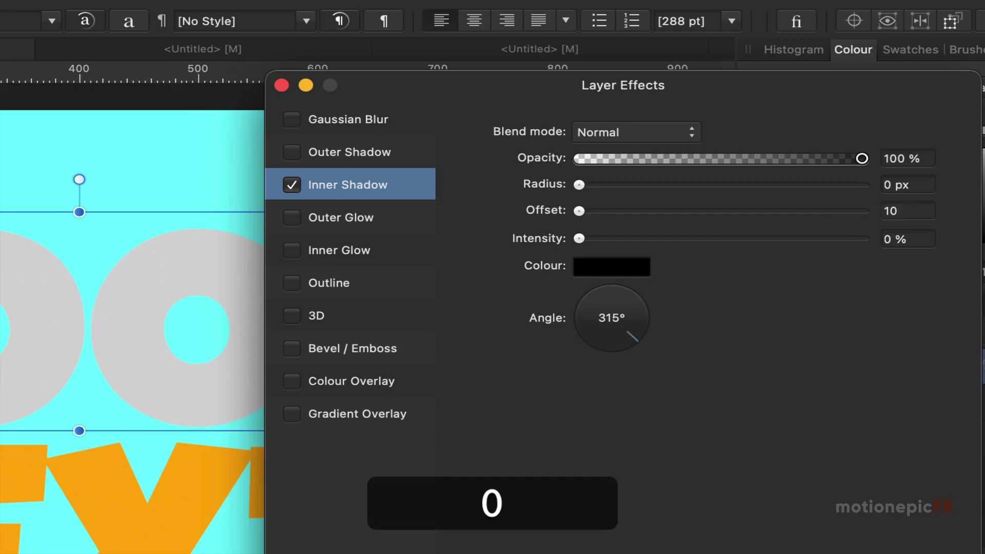
{"action": "key", "text": "Return"}
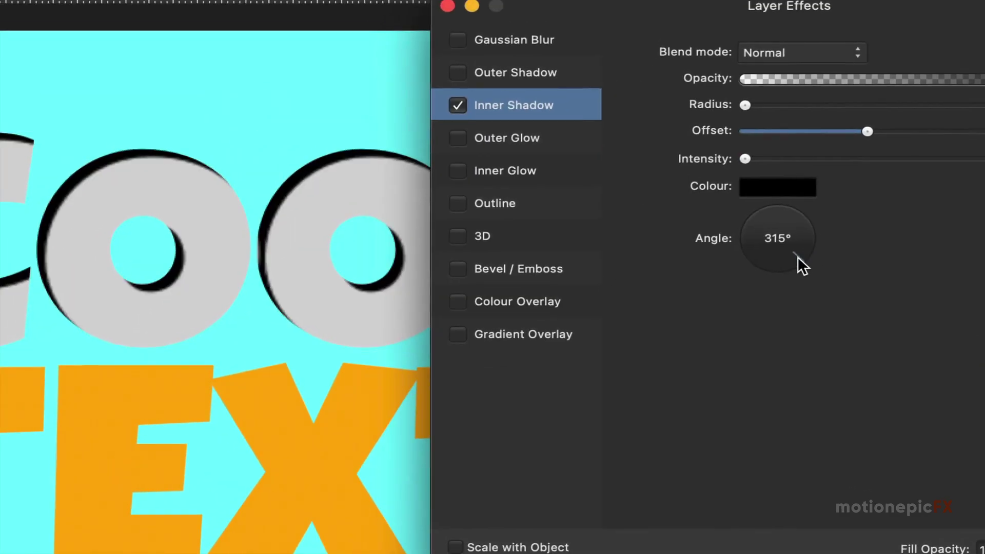
Angle COOL's inner shadow to 270° and make its colour white
{"action": "left_click_drag", "start_coordinate": [682, 302], "coordinate": [671, 316]}
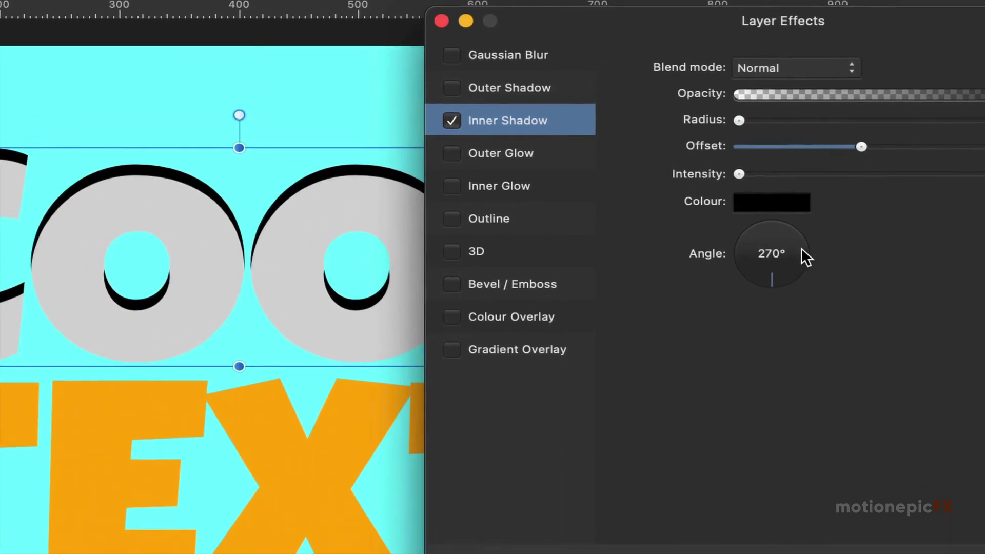
{"action": "left_click", "coordinate": [797, 212]}
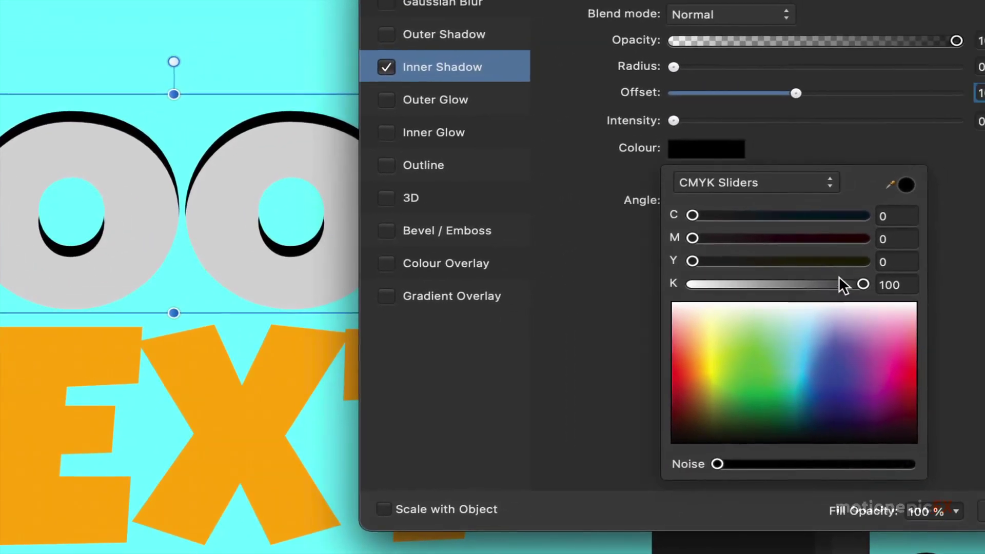
{"action": "left_click_drag", "start_coordinate": [940, 369], "coordinate": [788, 370]}
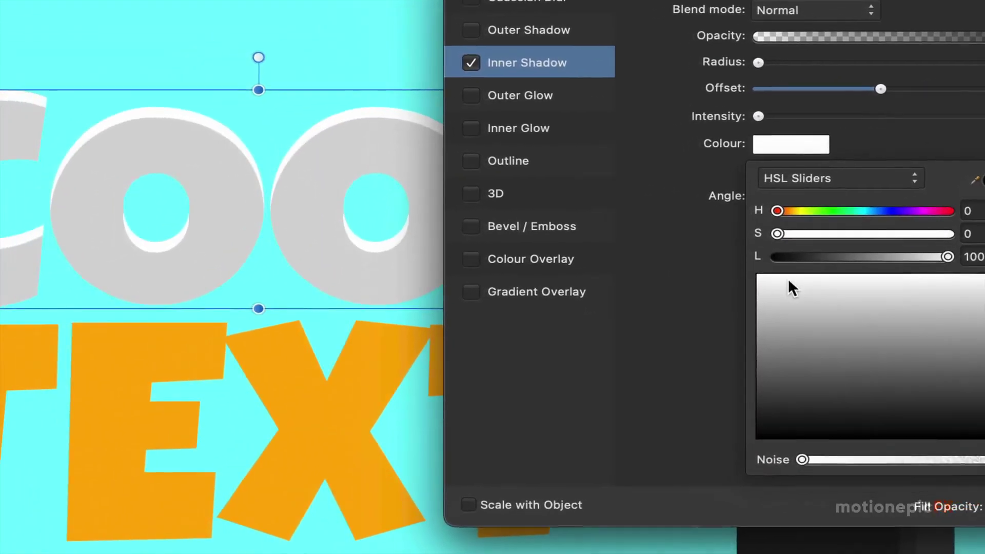
{"action": "left_click", "coordinate": [677, 284]}
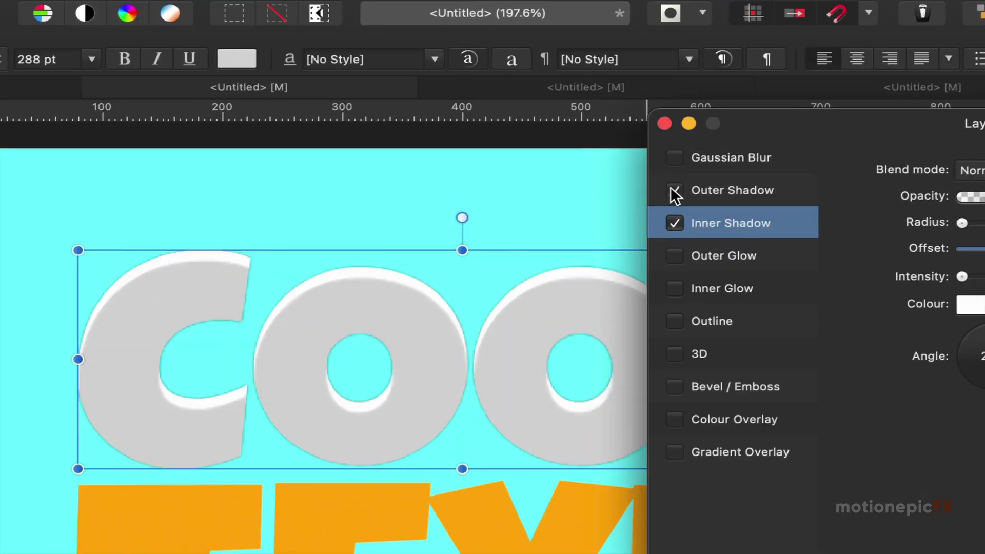
Add a Normal, 100% dark grey (L 16) outer shadow to COOL, 10 px offset at 270°
{"action": "left_click", "coordinate": [815, 121]}
{"action": "left_click", "coordinate": [689, 188]}
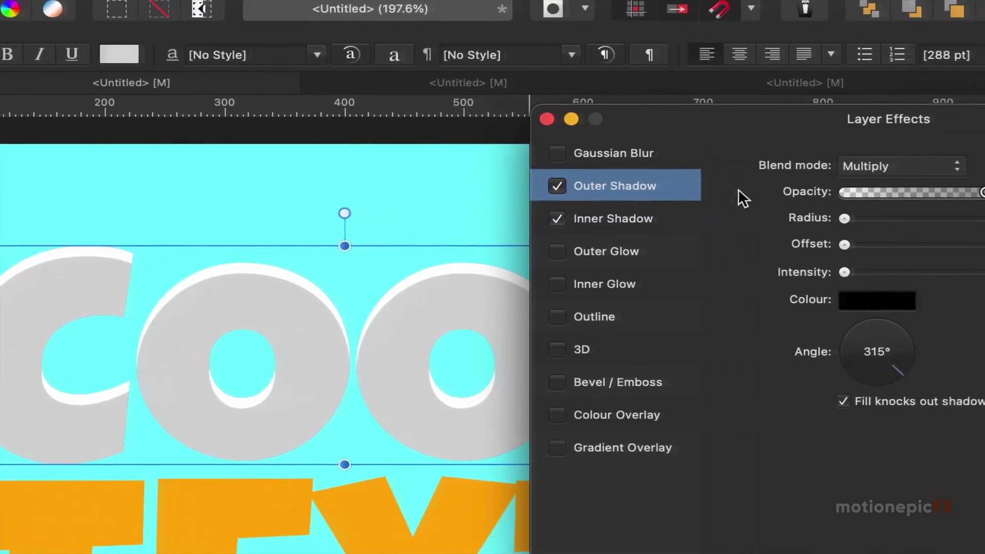
{"action": "left_click", "coordinate": [876, 169]}
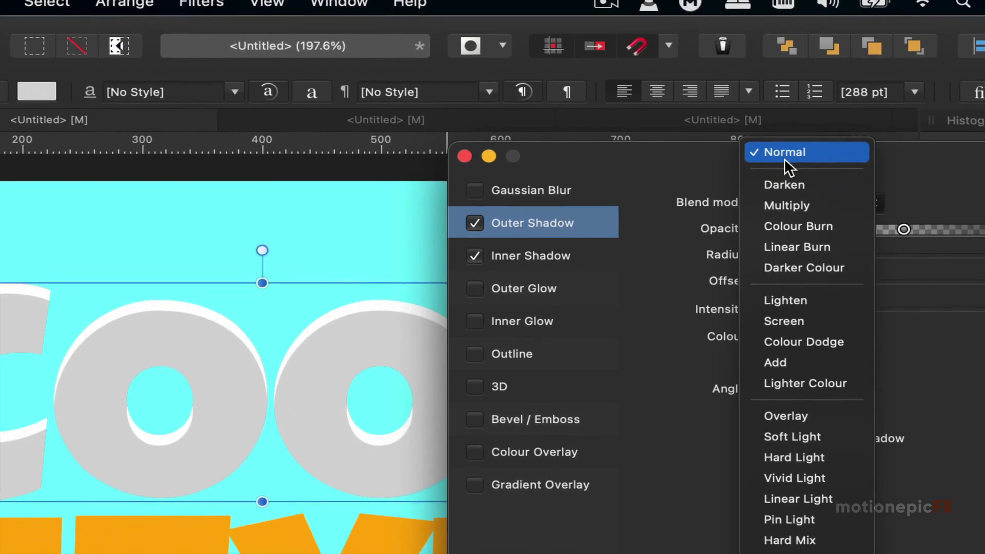
{"action": "left_click", "coordinate": [784, 160]}
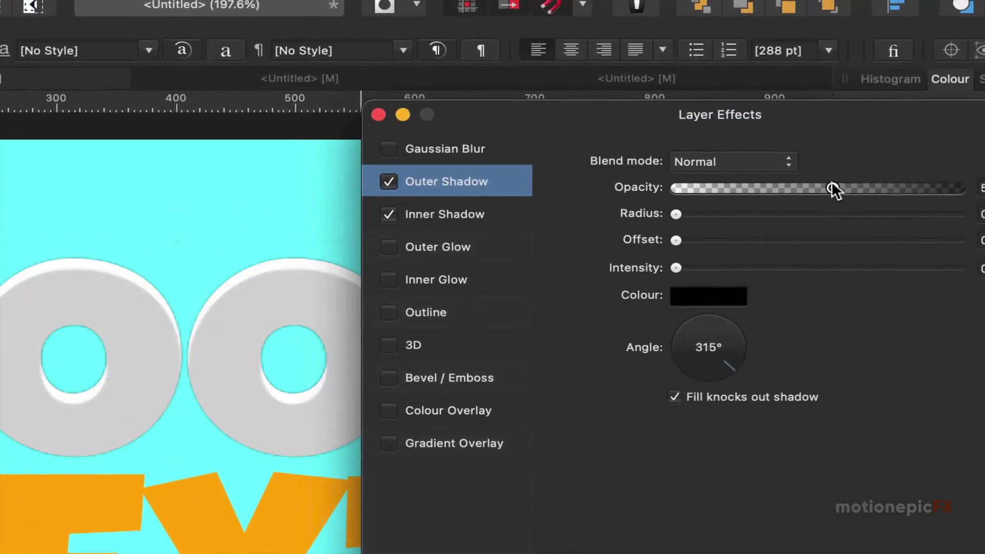
{"action": "left_click_drag", "start_coordinate": [832, 188], "coordinate": [977, 190]}
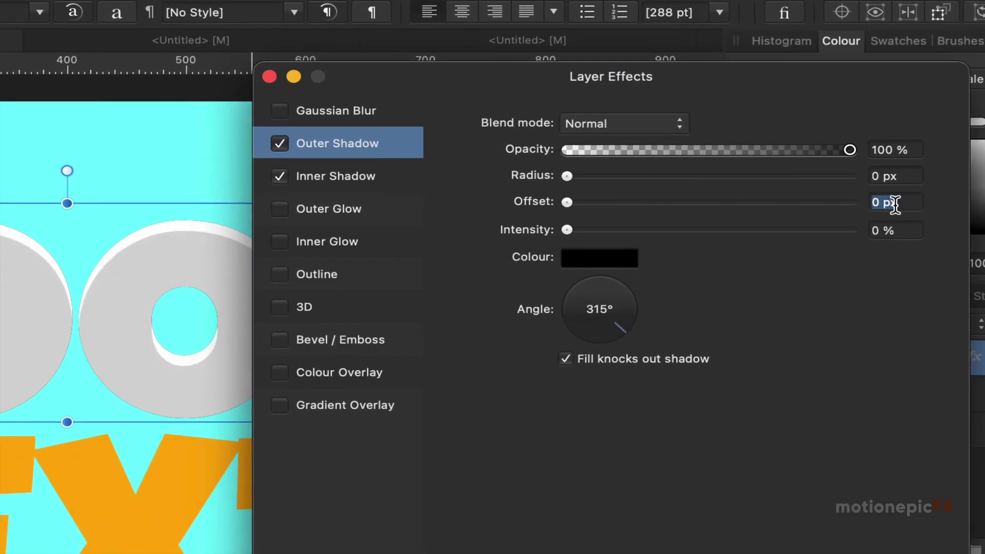
{"action": "type", "text": "10"}
{"action": "key", "text": "Return"}
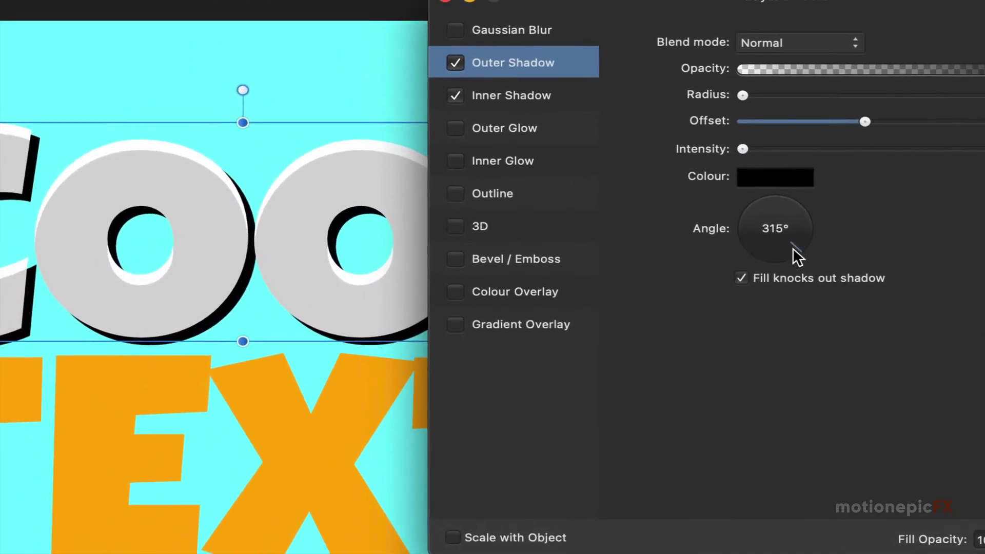
{"action": "left_click_drag", "start_coordinate": [590, 280], "coordinate": [595, 354]}
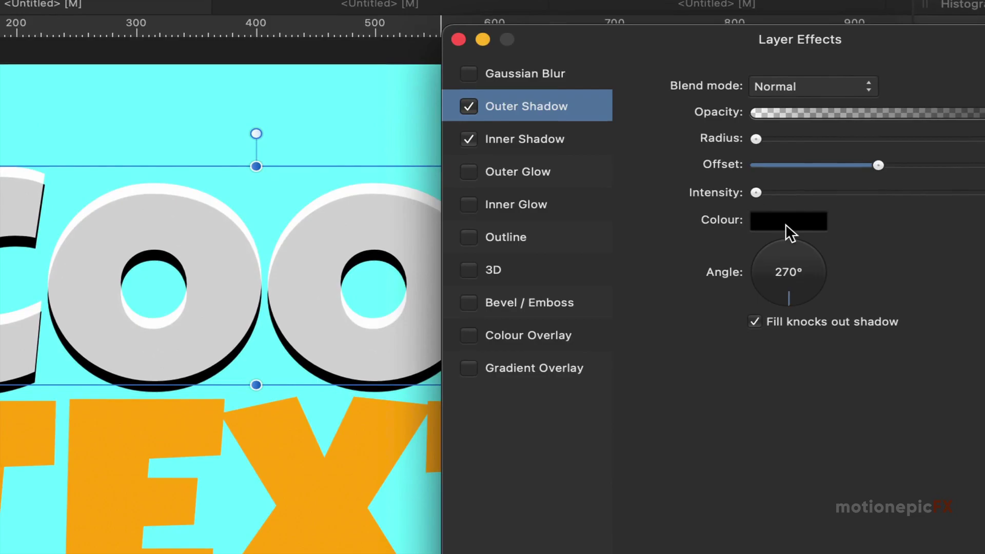
{"action": "left_click", "coordinate": [785, 224]}
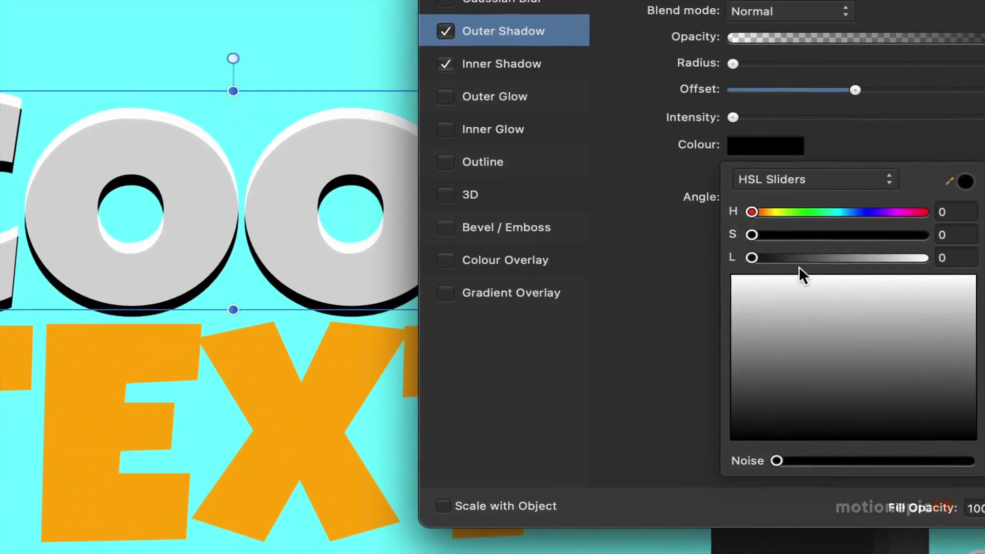
{"action": "left_click_drag", "start_coordinate": [823, 277], "coordinate": [802, 273]}
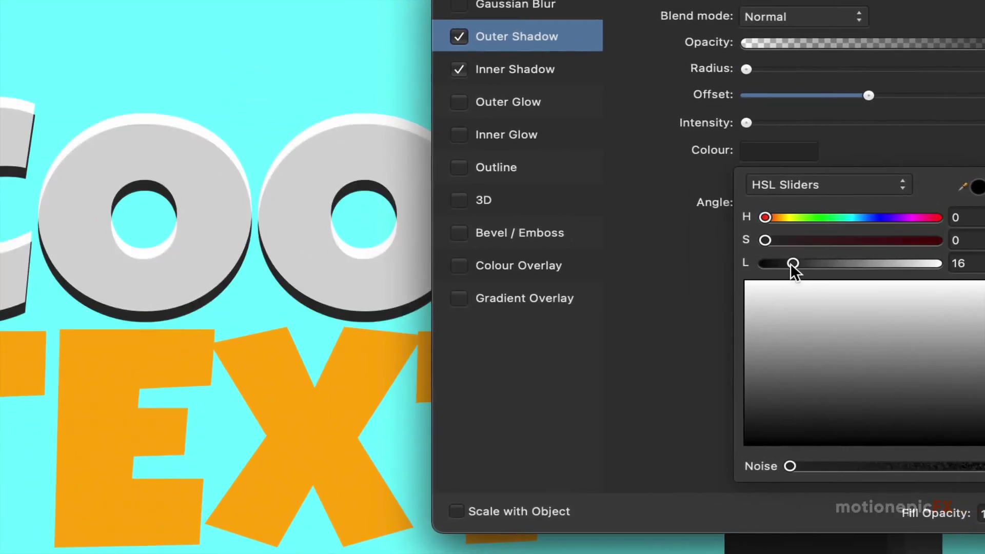
{"action": "key", "text": "Escape"}
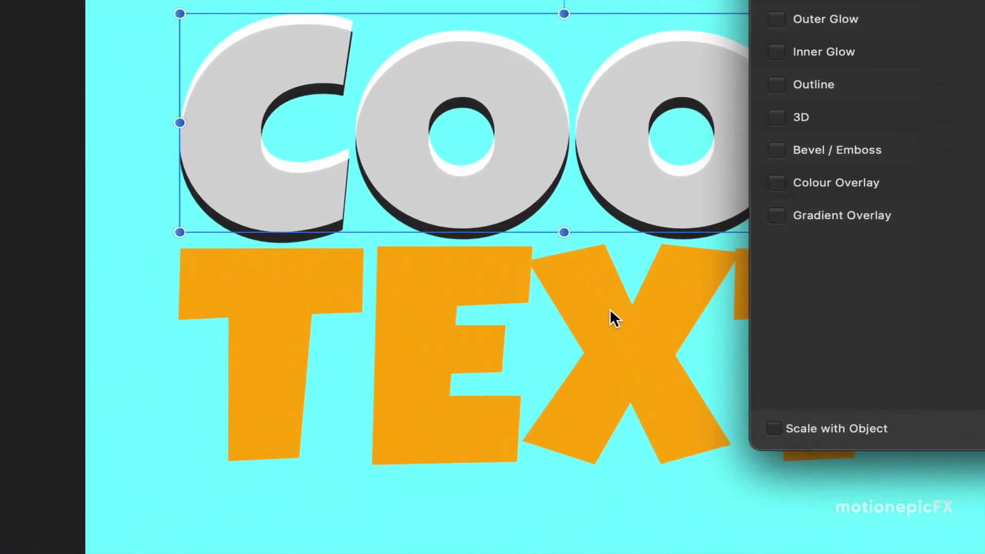
{"action": "left_click", "coordinate": [337, 441]}
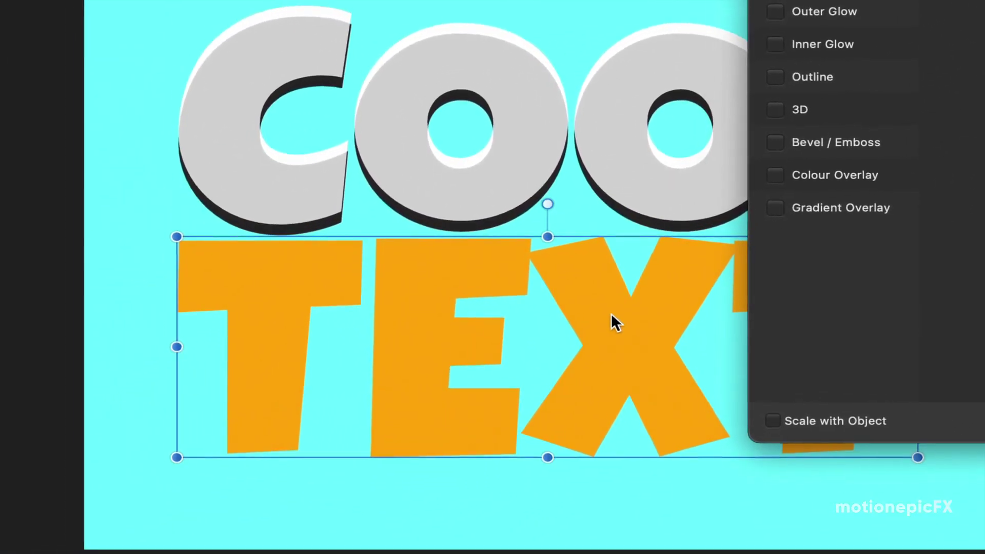
Give TEXT a white Normal inner shadow with 10 px offset at 270°
{"action": "left_click", "coordinate": [666, 194]}
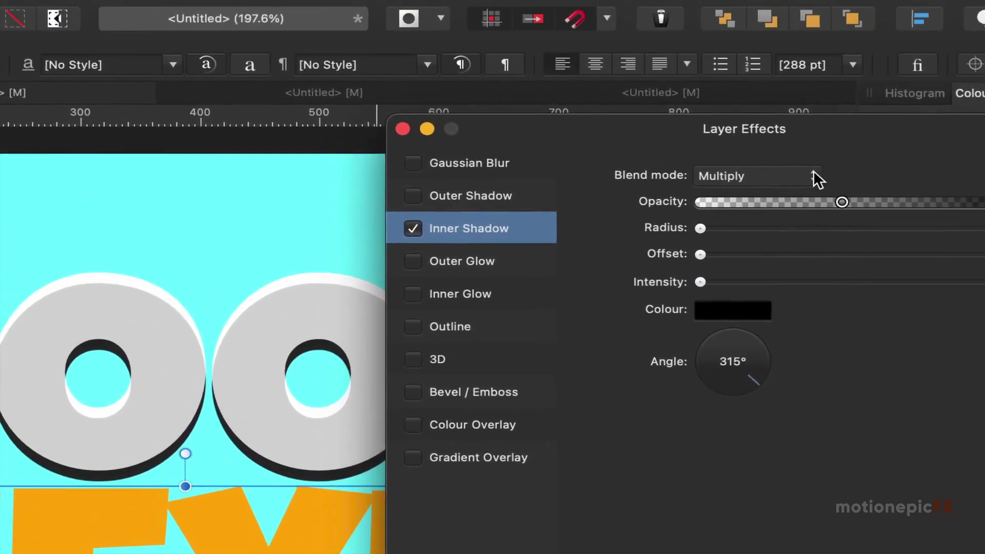
{"action": "left_click", "coordinate": [942, 108]}
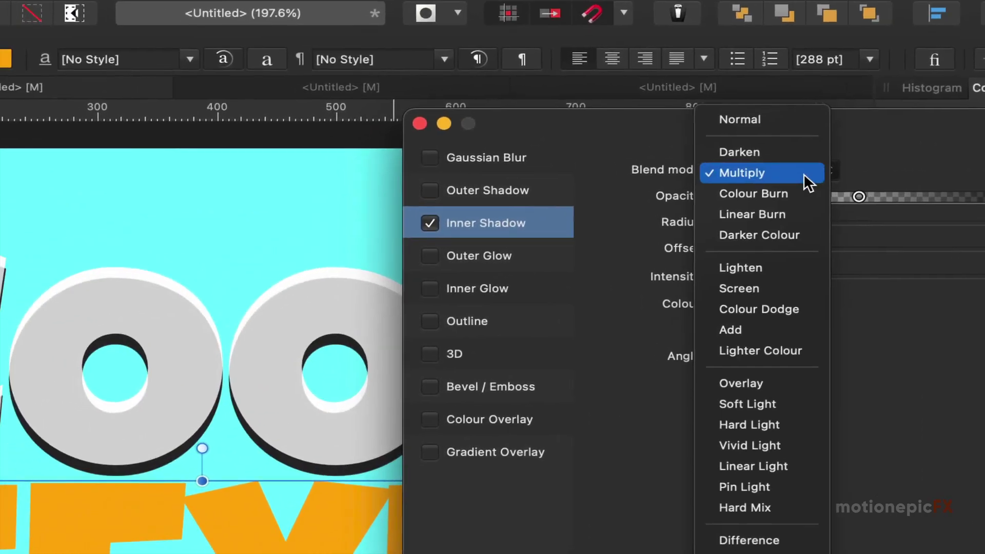
{"action": "left_click", "coordinate": [803, 174]}
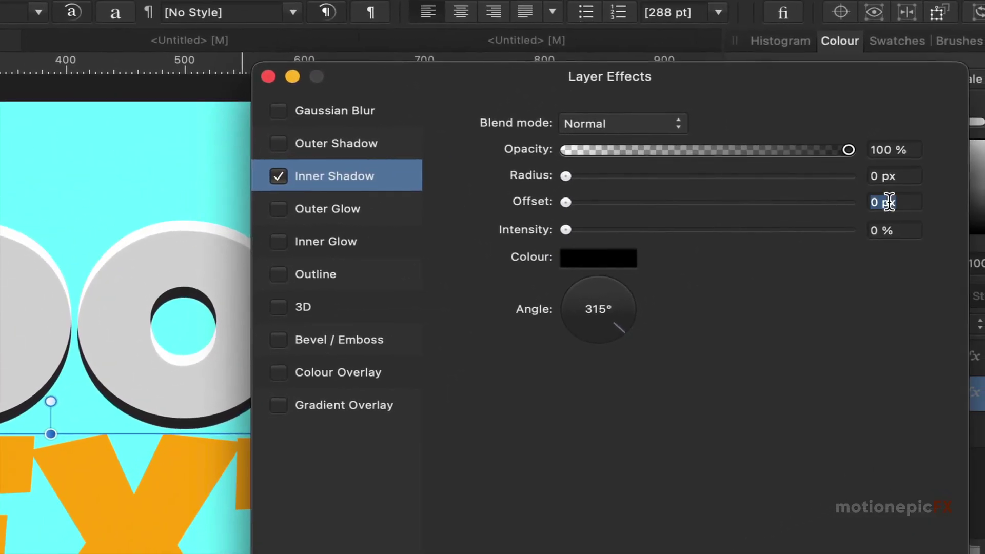
{"action": "type", "text": "10"}
{"action": "key", "text": "Return"}
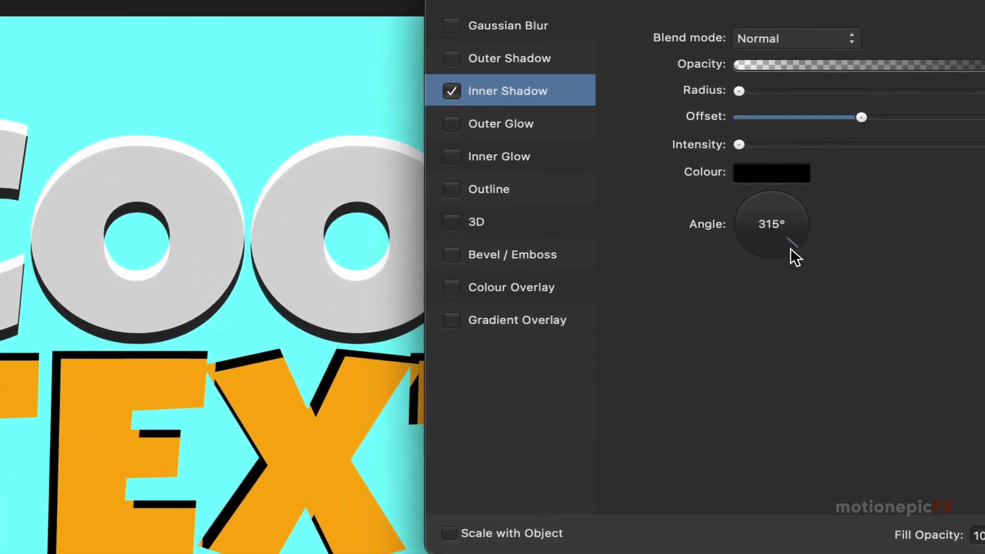
{"action": "left_click", "coordinate": [728, 299]}
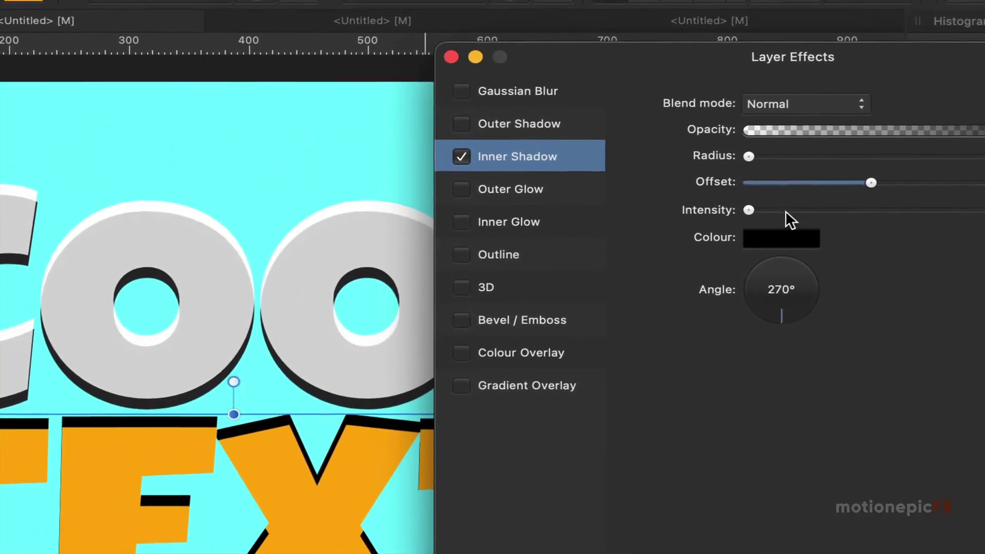
{"action": "left_click", "coordinate": [782, 237]}
{"action": "left_click_drag", "start_coordinate": [759, 352], "coordinate": [979, 351]}
{"action": "left_click", "coordinate": [623, 410]}
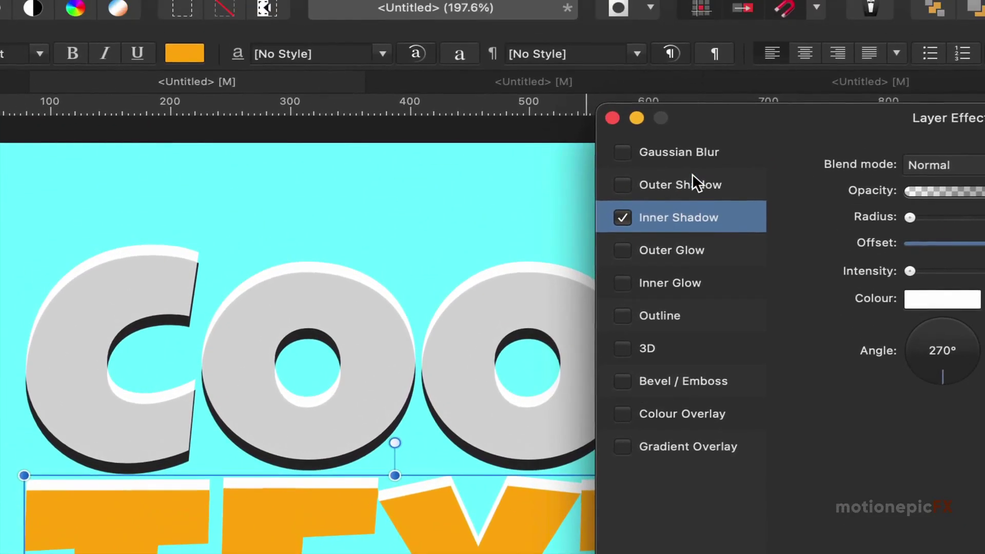
Add a Normal, 100% opacity outer shadow to TEXT, 10 px offset at 270°
{"action": "left_click", "coordinate": [573, 2]}
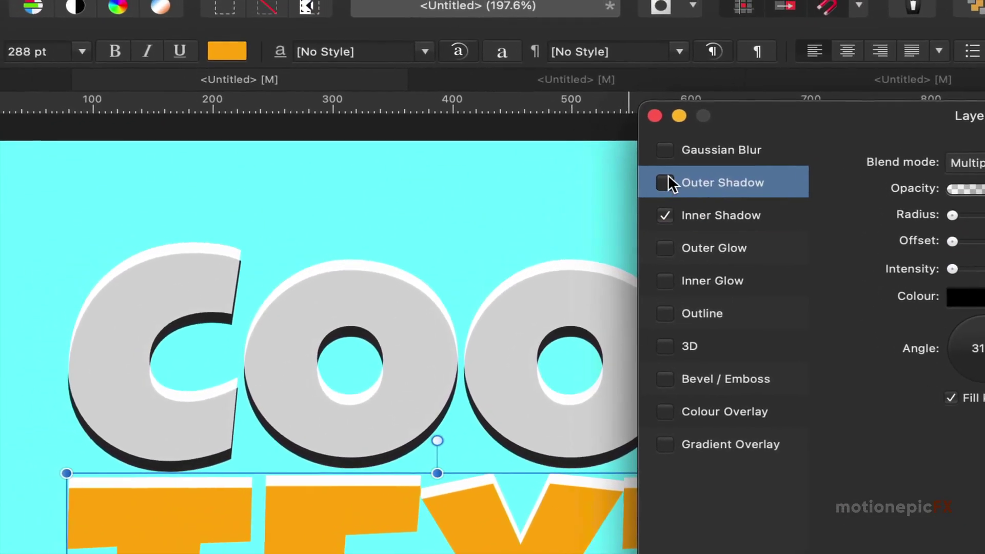
{"action": "left_click", "coordinate": [667, 178]}
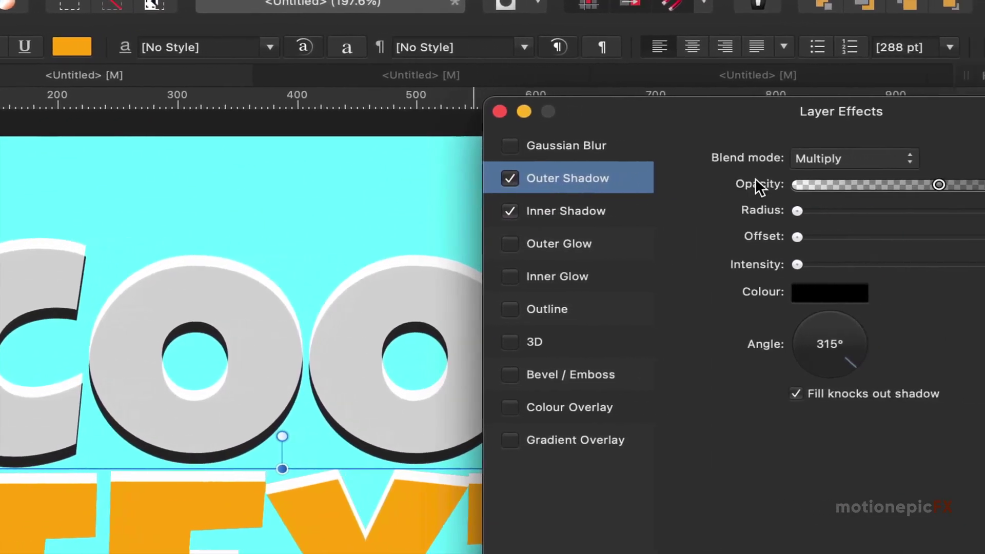
{"action": "left_click", "coordinate": [966, 163]}
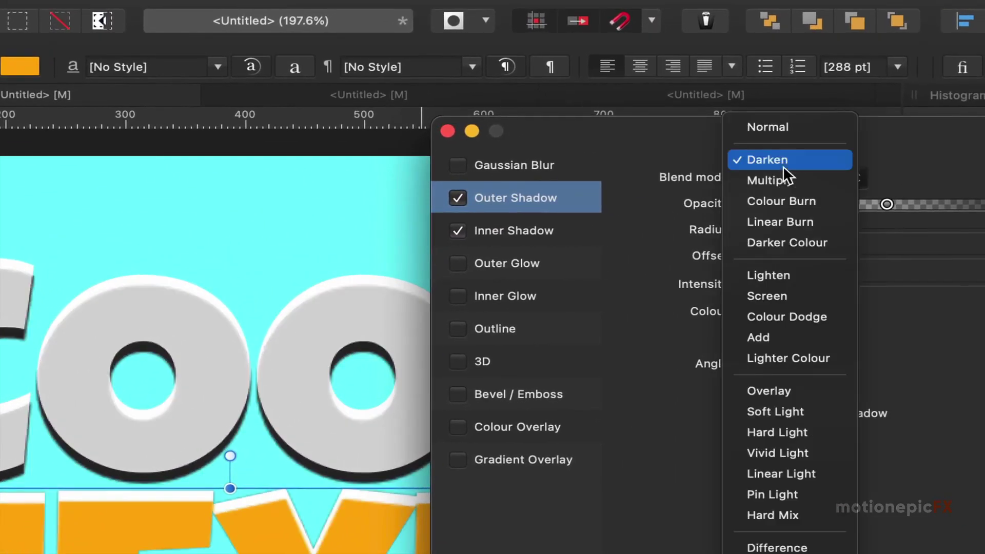
{"action": "left_click", "coordinate": [768, 126]}
{"action": "left_click_drag", "start_coordinate": [887, 204], "coordinate": [930, 204]}
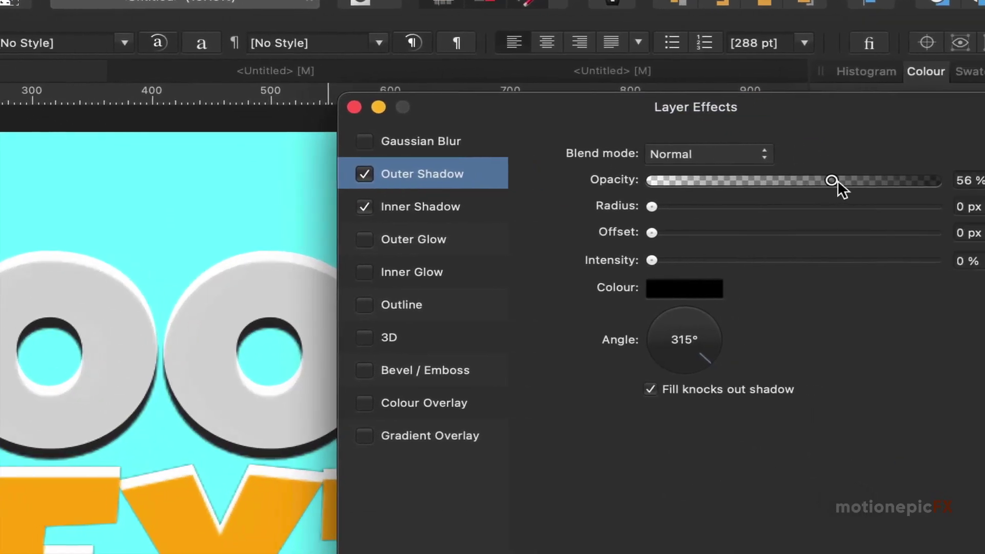
{"action": "left_click_drag", "start_coordinate": [837, 179], "coordinate": [953, 180]}
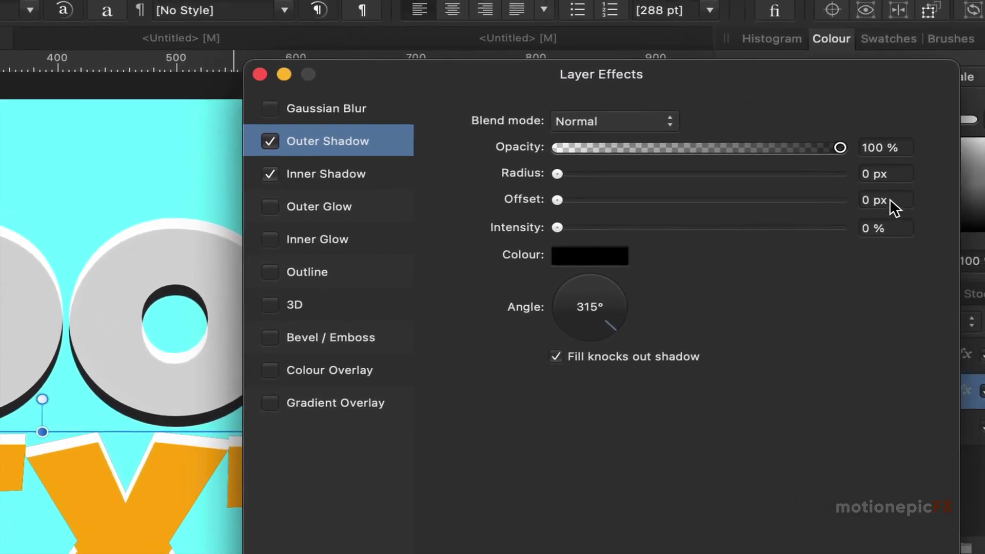
{"action": "left_click", "coordinate": [894, 198]}
{"action": "type", "text": "10"}
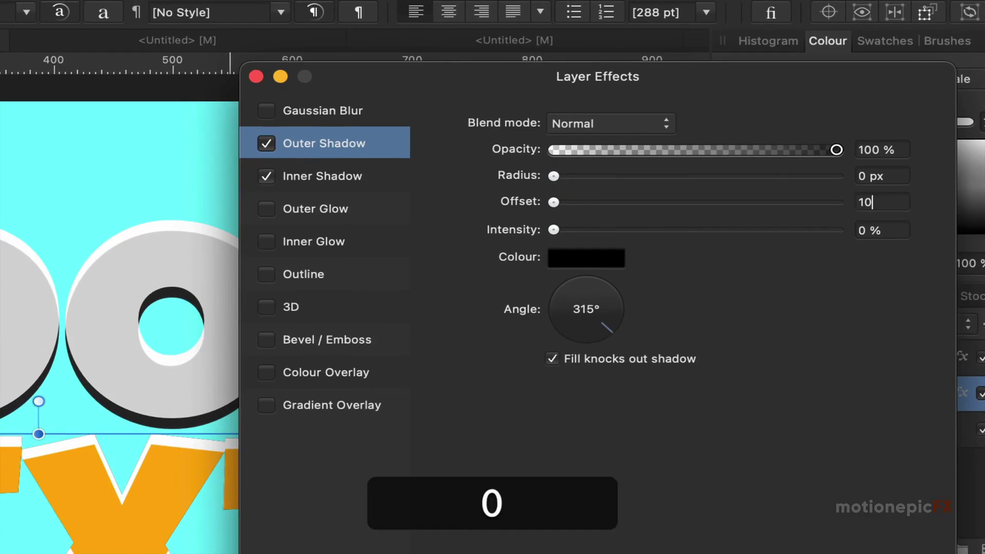
{"action": "key", "text": "Return"}
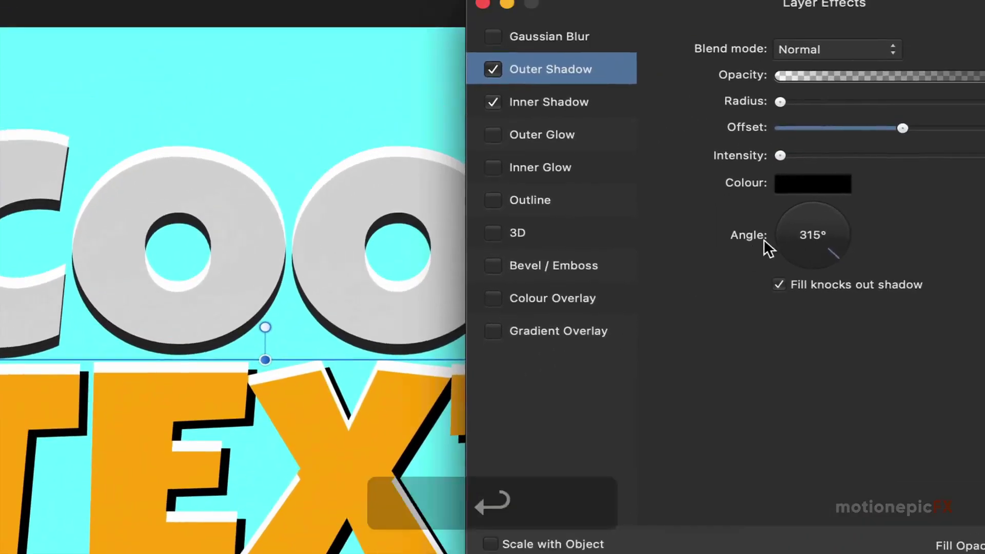
{"action": "left_click_drag", "start_coordinate": [790, 248], "coordinate": [767, 248]}
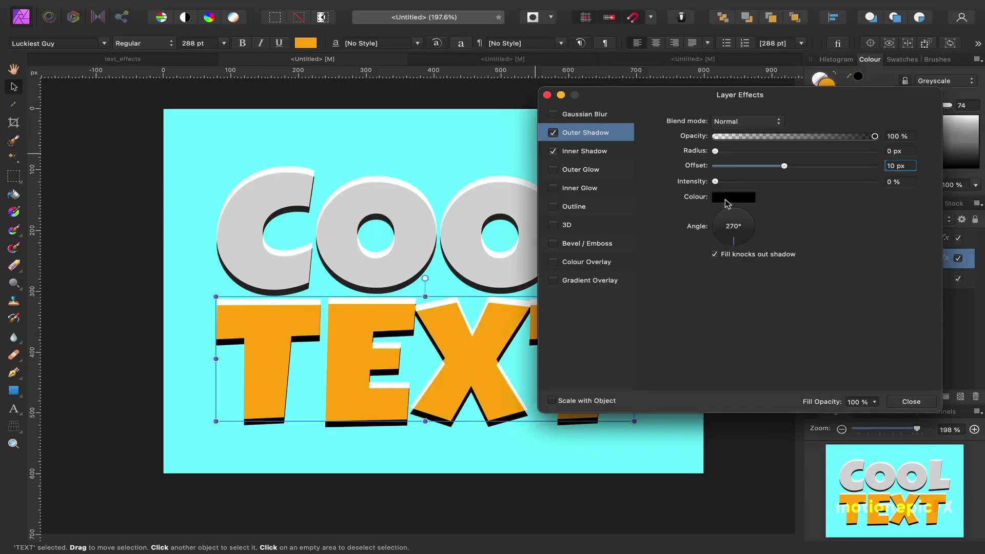
Colour TEXT's outer shadow a dark orange sampled from the letters
{"action": "left_click", "coordinate": [727, 200]}
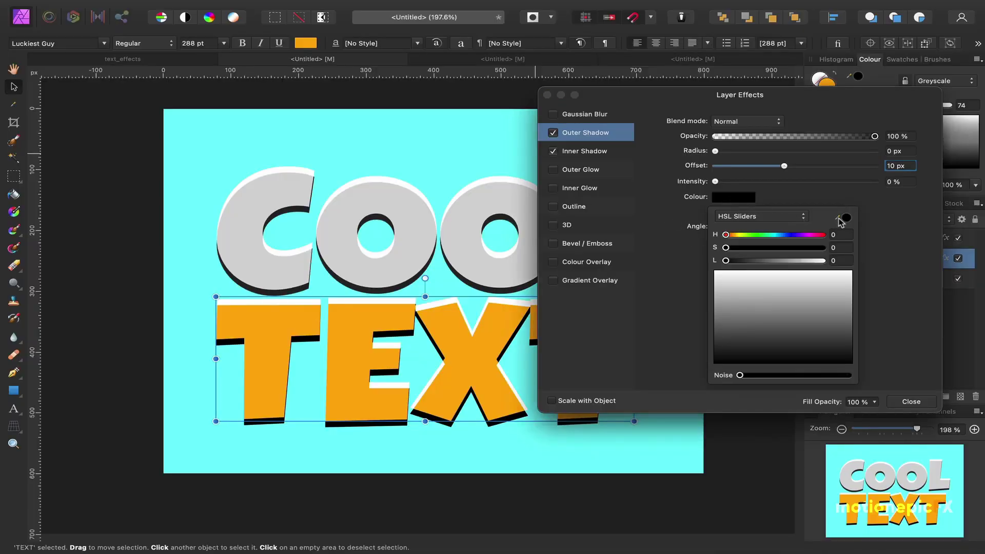
{"action": "left_click_drag", "start_coordinate": [840, 221], "coordinate": [505, 324]}
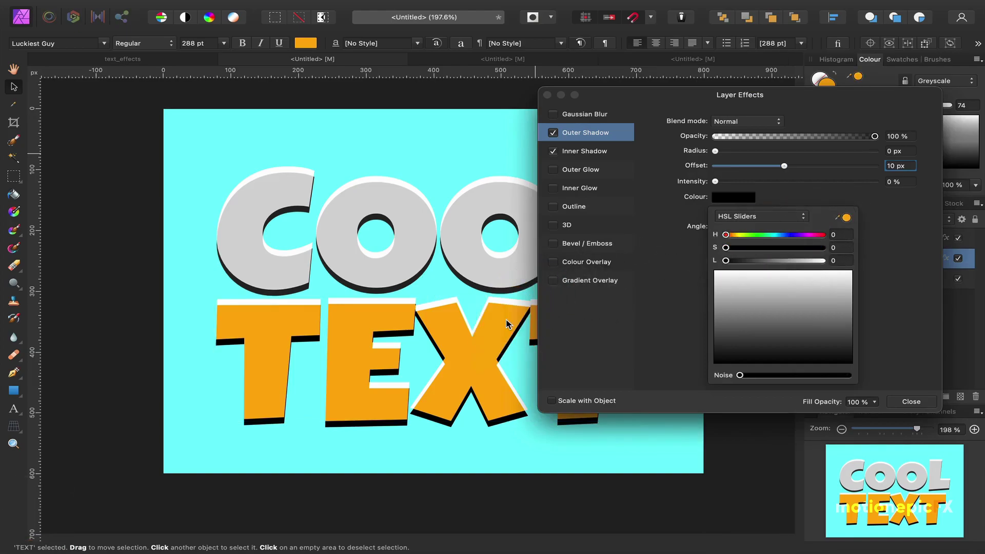
{"action": "left_click", "coordinate": [845, 218]}
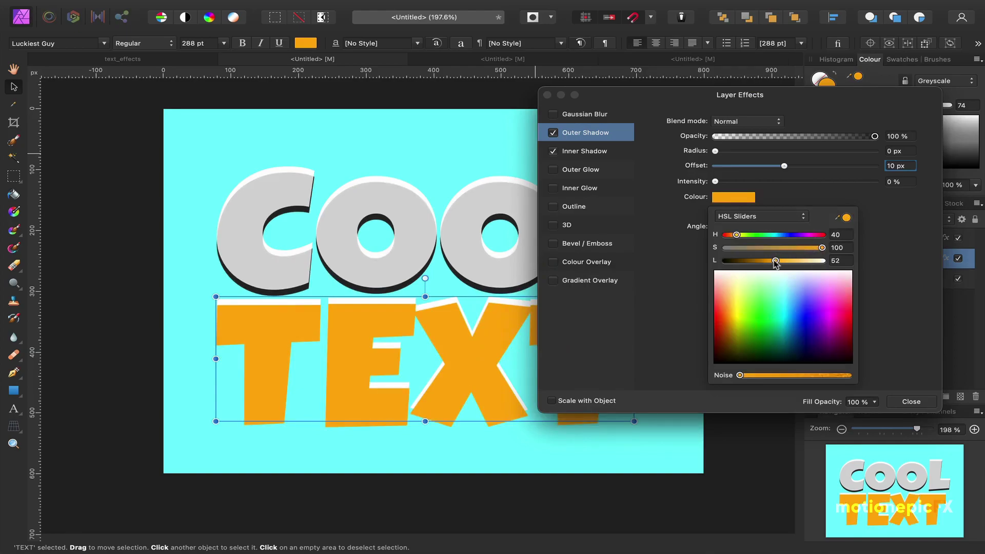
{"action": "left_click_drag", "start_coordinate": [776, 263], "coordinate": [756, 262]}
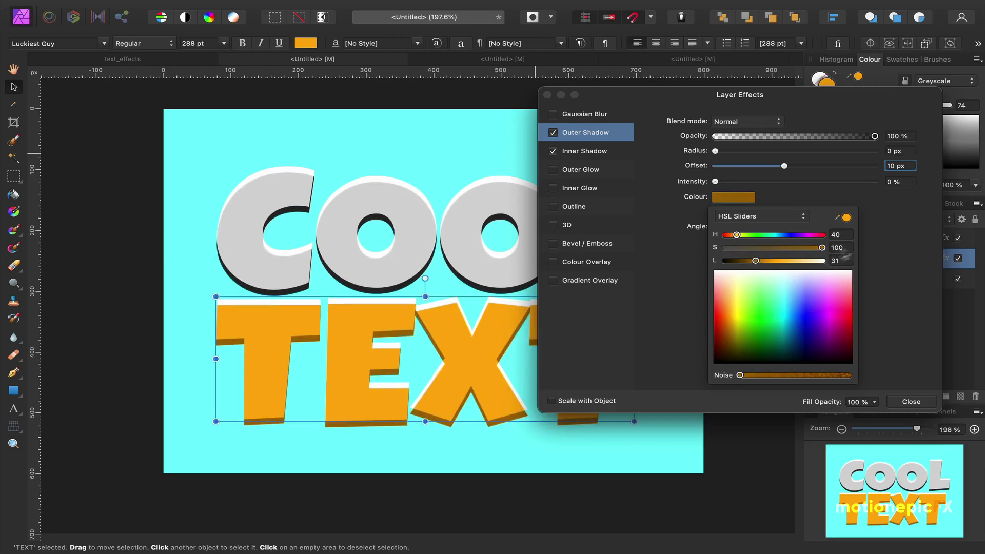
{"action": "left_click", "coordinate": [887, 233]}
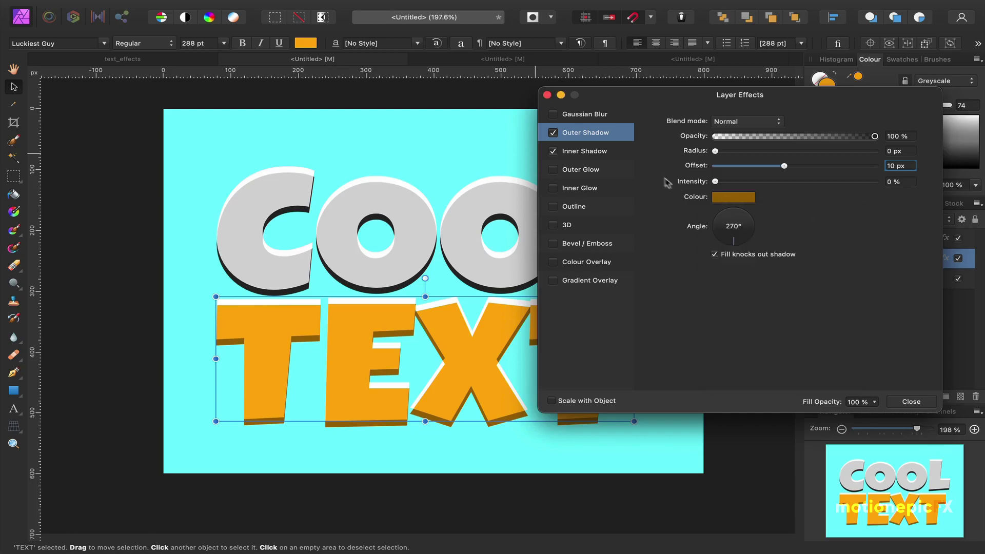
{"action": "left_click", "coordinate": [547, 95]}
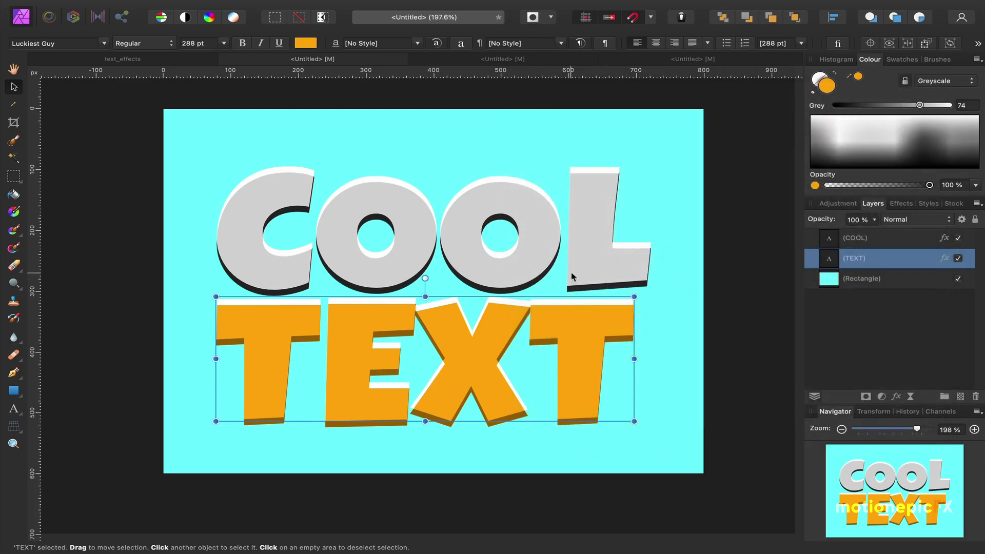
Group the COOL and TEXT layers together
{"action": "scroll", "coordinate": [573, 276], "scroll_direction": "down", "scroll_amount": 3}
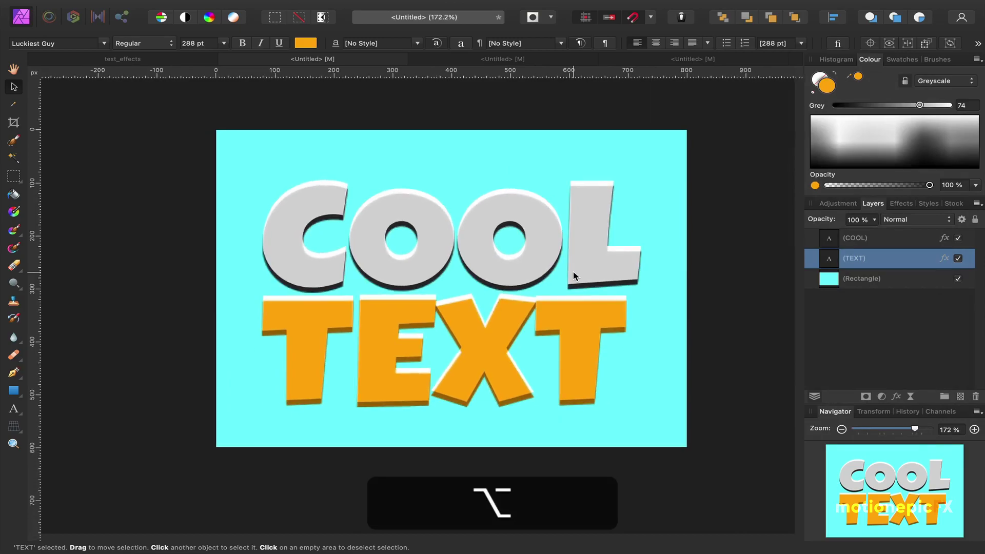
{"action": "left_click", "coordinate": [891, 240]}
{"action": "left_click", "coordinate": [868, 259], "text": "shift"}
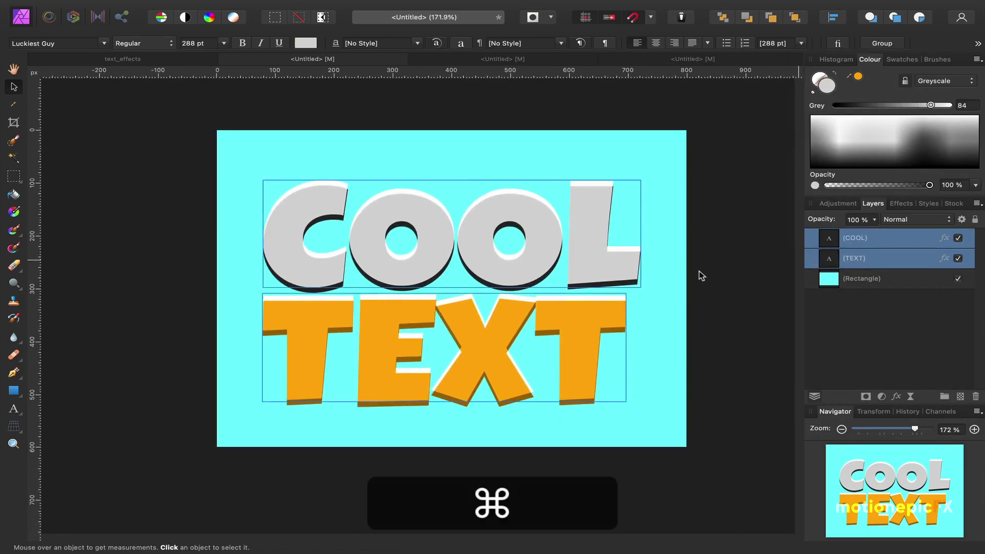
{"action": "mouse_move", "coordinate": [677, 271]}
{"action": "key", "text": "super+g"}
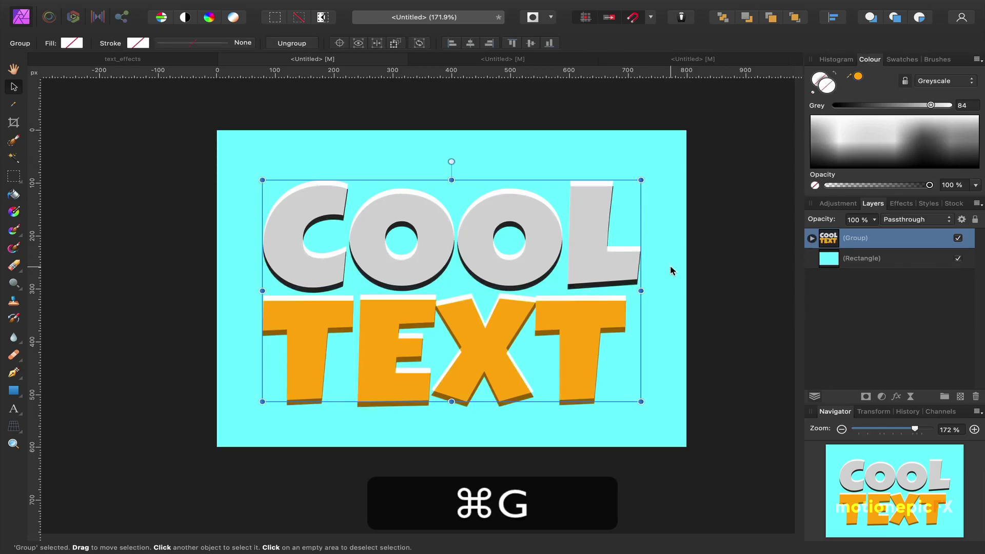
Add a thick black outline of about 33 px radius to the group
{"action": "left_click", "coordinate": [897, 397]}
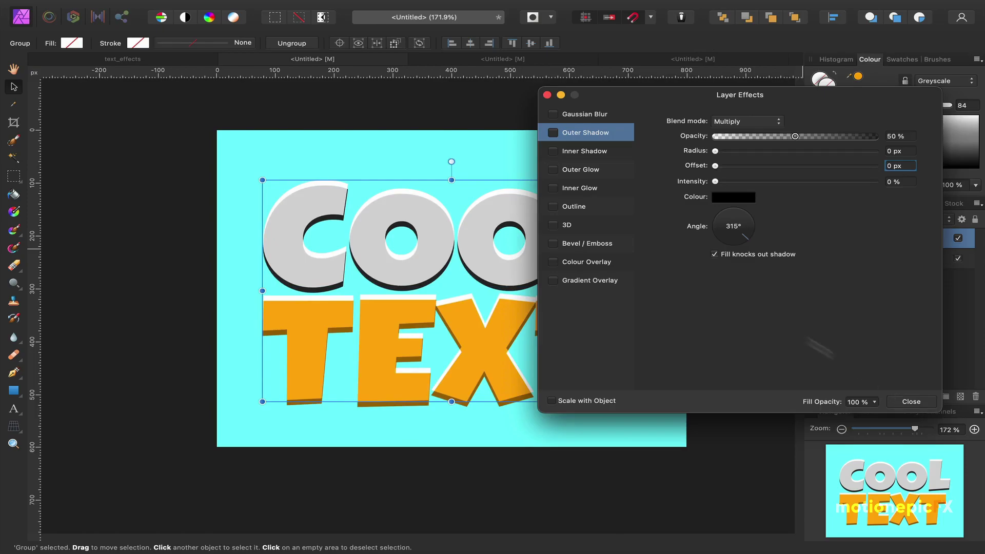
{"action": "left_click", "coordinate": [557, 206]}
{"action": "left_click", "coordinate": [574, 207]}
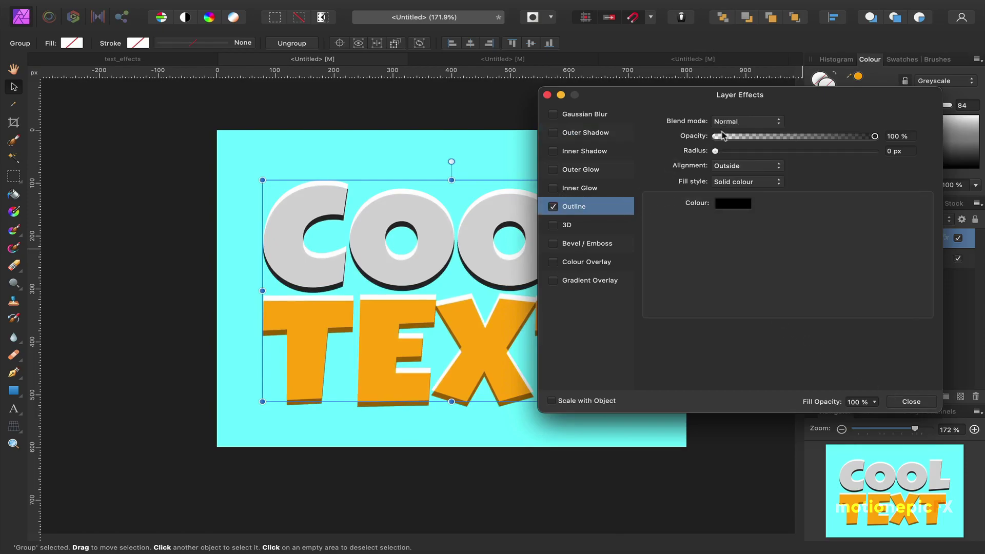
{"action": "left_click_drag", "start_coordinate": [715, 151], "coordinate": [826, 151]}
{"action": "left_click_drag", "start_coordinate": [733, 104], "coordinate": [834, 106]}
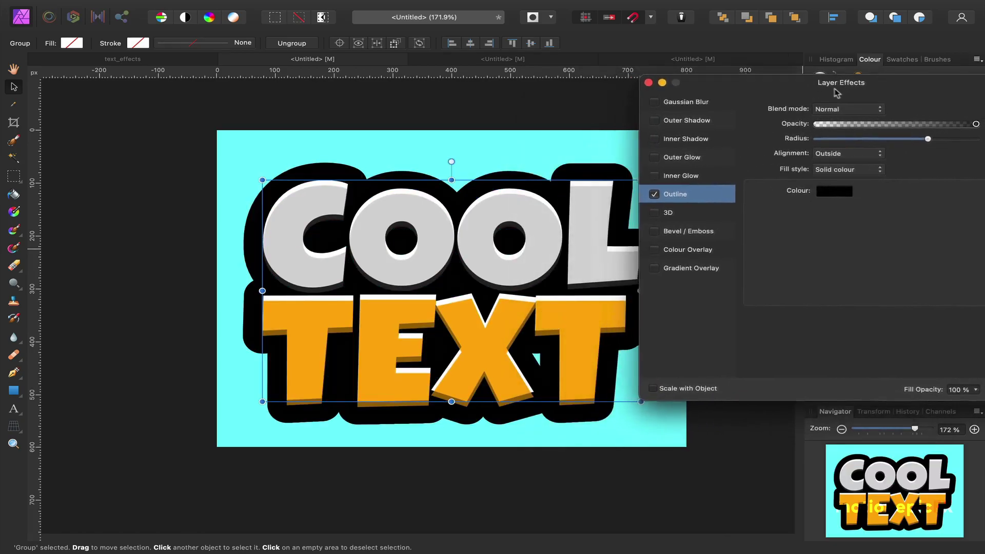
{"action": "left_click", "coordinate": [646, 94]}
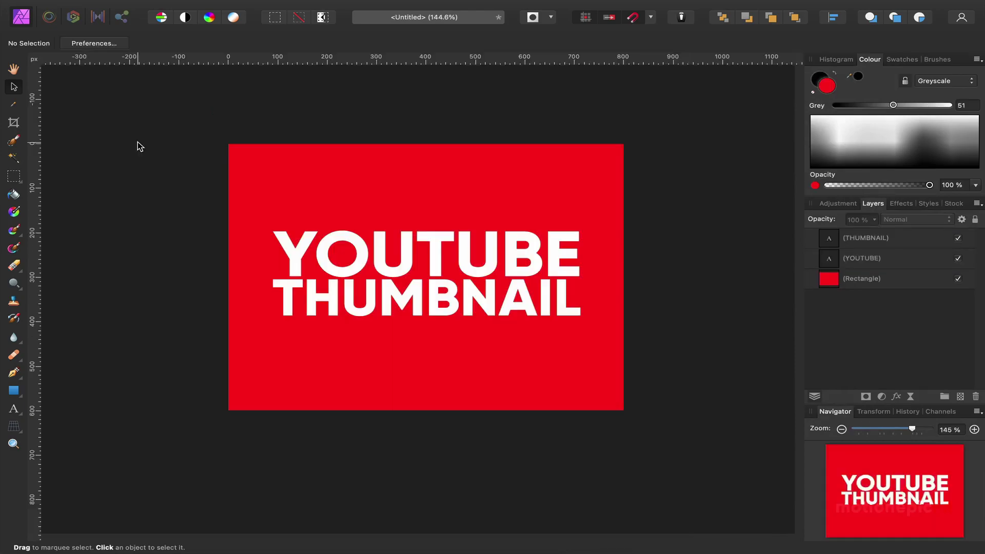
Move YOUTUBE above THUMBNAIL and apply a top-to-bottom linear gradient to it
{"action": "left_click", "coordinate": [361, 249]}
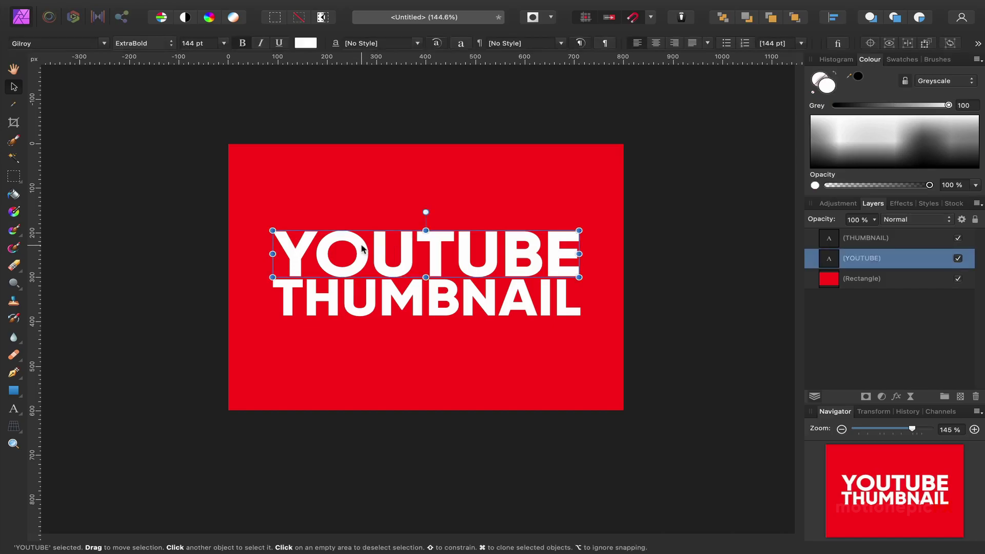
{"action": "left_click_drag", "start_coordinate": [821, 258], "coordinate": [827, 237]}
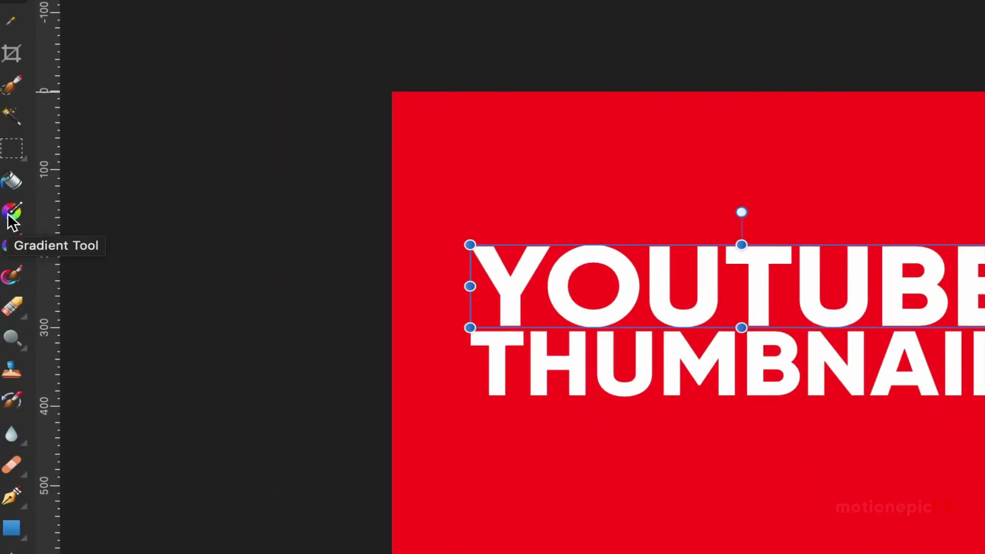
{"action": "left_click", "coordinate": [9, 216]}
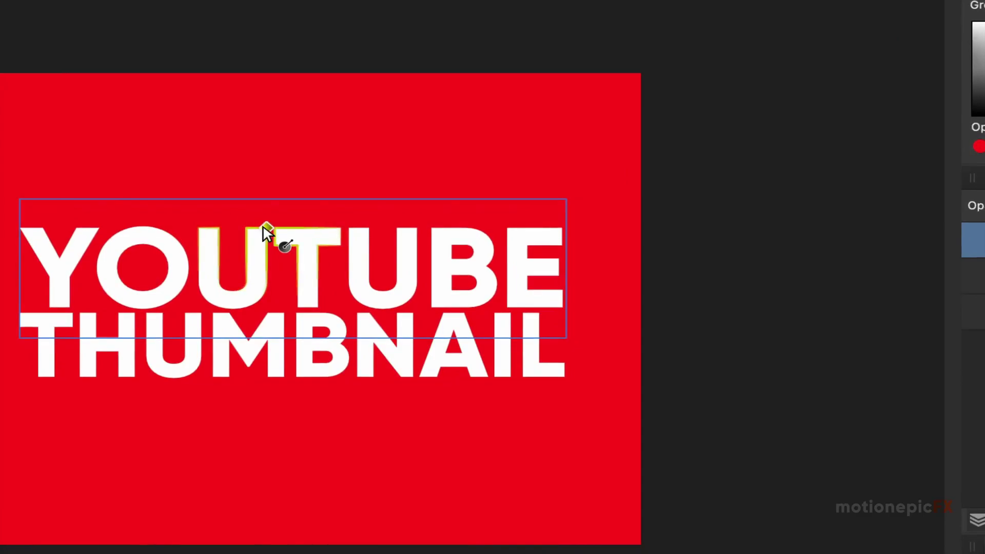
{"action": "left_click_drag", "start_coordinate": [262, 225], "coordinate": [269, 311]}
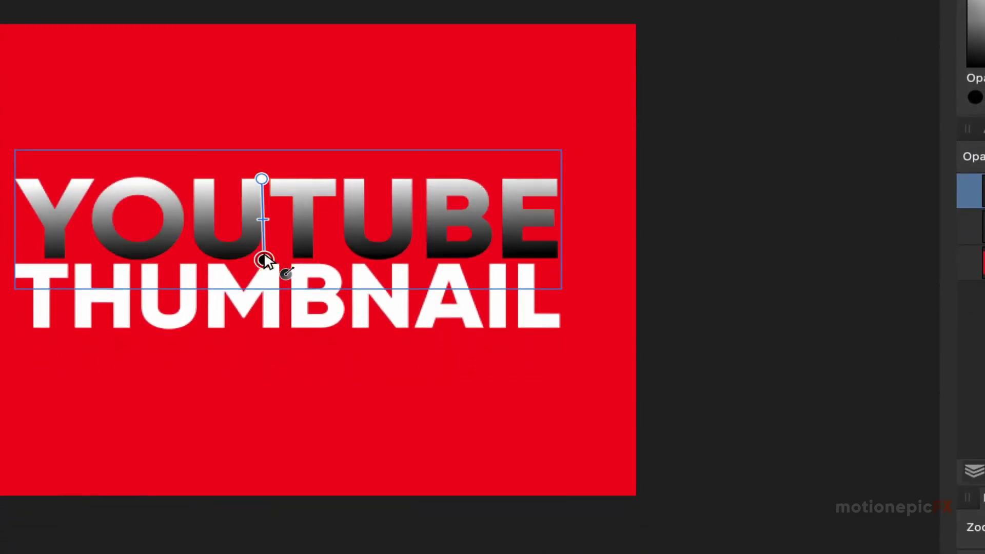
{"action": "left_click_drag", "start_coordinate": [263, 260], "coordinate": [259, 255]}
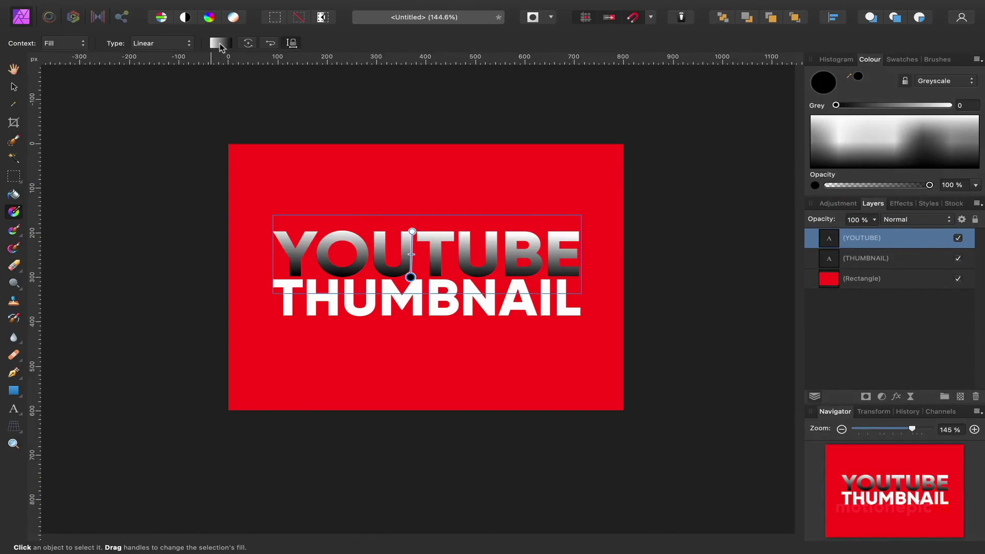
Lighten YOUTUBE's gradient end stop from black to grey at about 53 lightness
{"action": "left_click", "coordinate": [220, 43]}
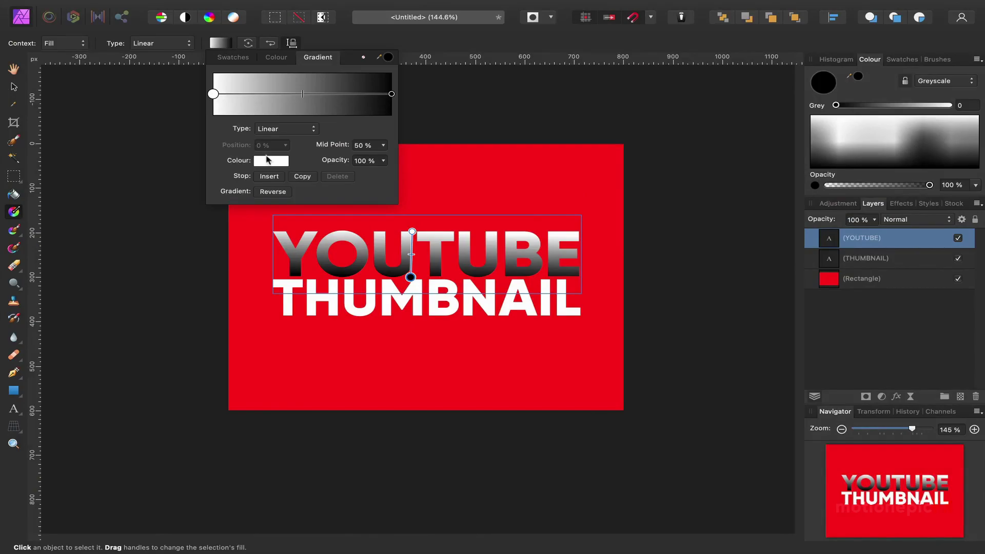
{"action": "left_click", "coordinate": [392, 95]}
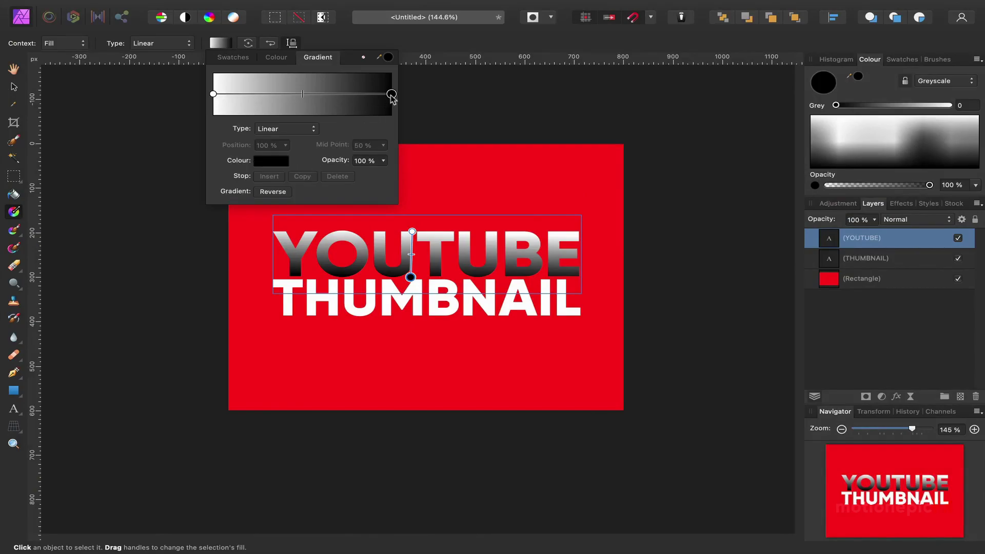
{"action": "left_click", "coordinate": [272, 161]}
{"action": "left_click_drag", "start_coordinate": [322, 224], "coordinate": [322, 226]}
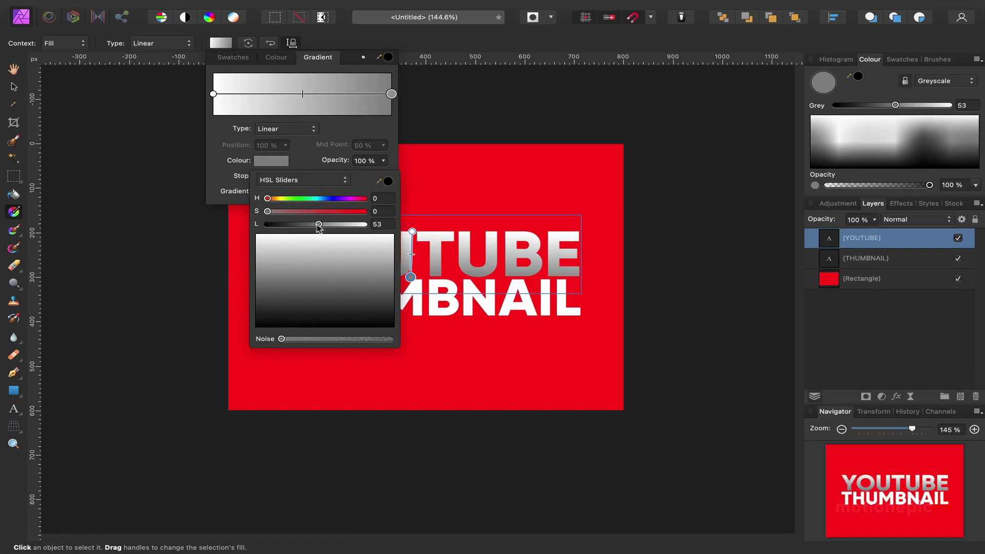
{"action": "left_click", "coordinate": [415, 300]}
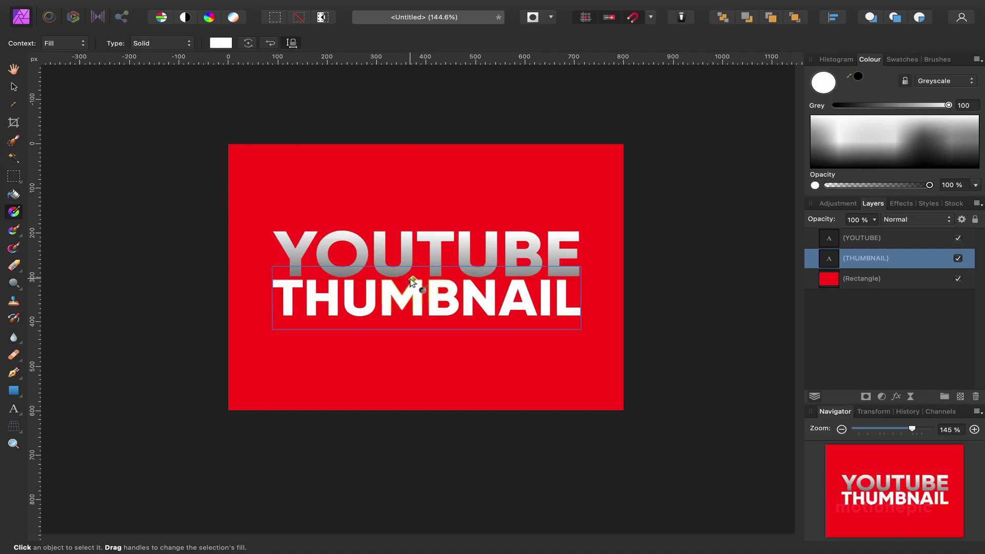
Apply a vertical gradient to THUMBNAIL: grey (S 0, L 53) start stop, white end stop
{"action": "left_click_drag", "start_coordinate": [413, 281], "coordinate": [413, 316]}
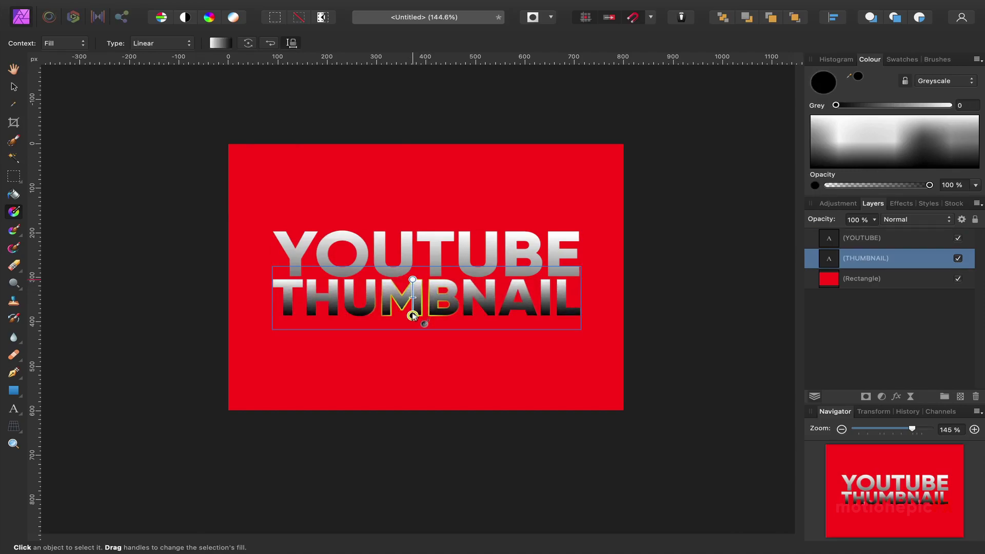
{"action": "left_click", "coordinate": [220, 43]}
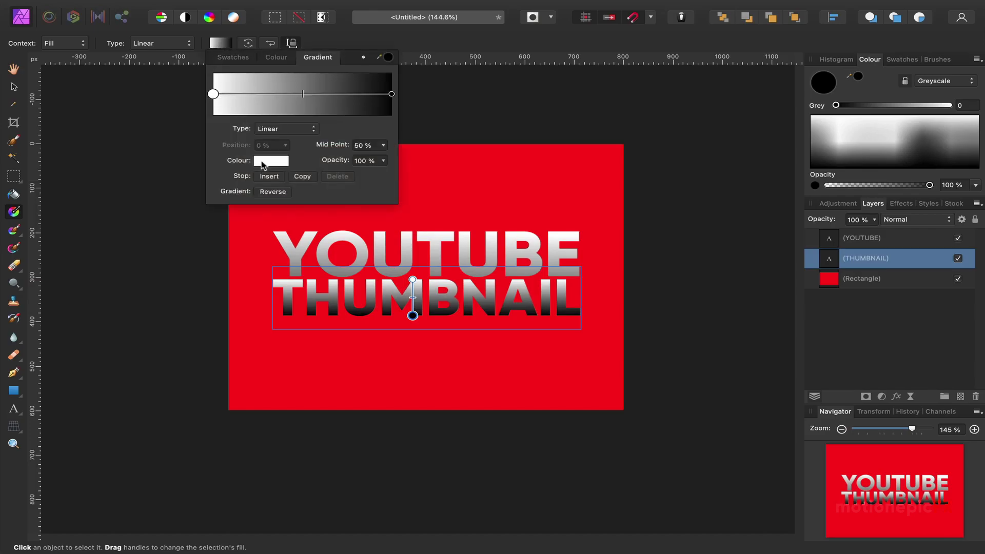
{"action": "left_click", "coordinate": [270, 161]}
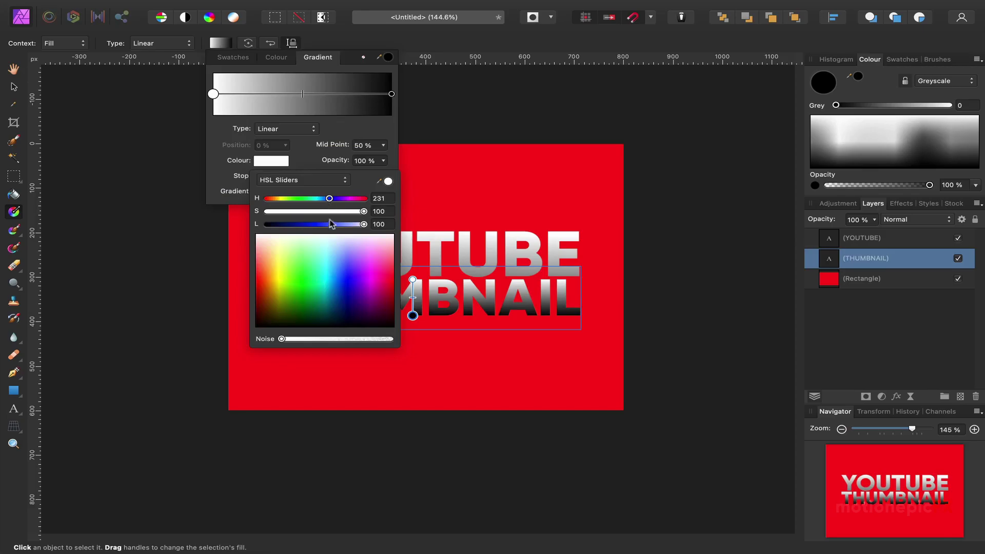
{"action": "left_click_drag", "start_coordinate": [329, 211], "coordinate": [264, 211]}
{"action": "left_click", "coordinate": [319, 224]}
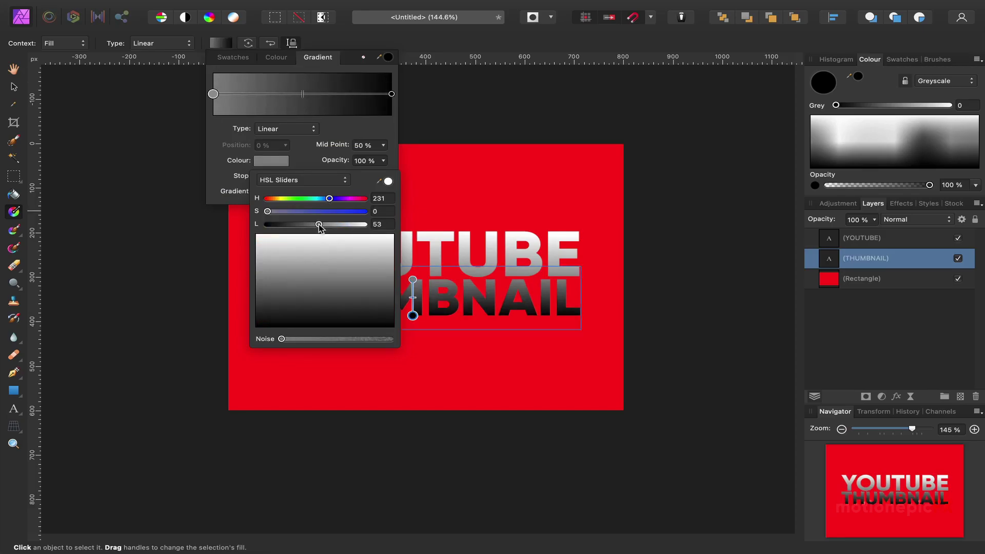
{"action": "left_click", "coordinate": [227, 163]}
{"action": "left_click", "coordinate": [391, 94]}
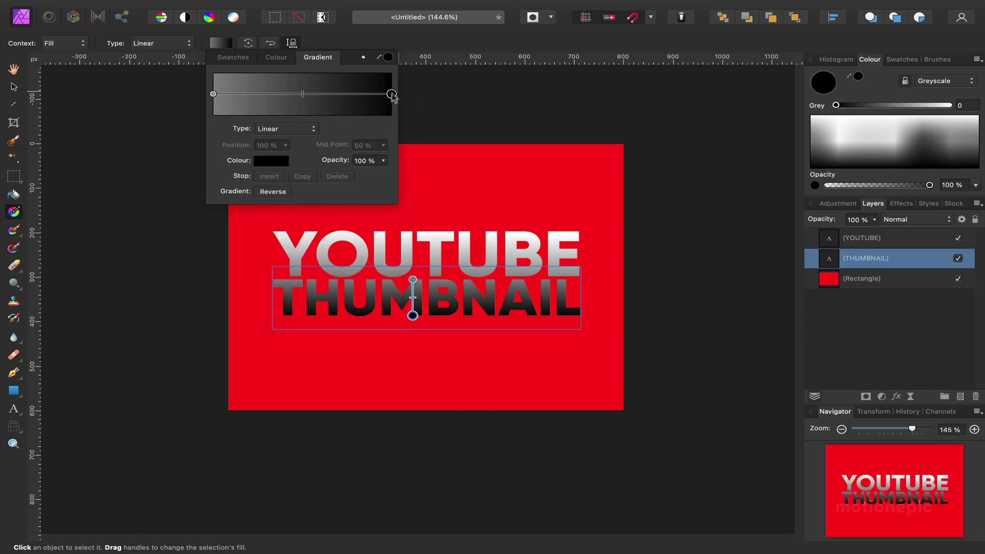
{"action": "left_click", "coordinate": [282, 163]}
{"action": "left_click_drag", "start_coordinate": [273, 225], "coordinate": [365, 224]}
Enable an outer shadow on YOUTUBE pointing straight down at 270°
{"action": "key", "text": "v"}
{"action": "left_click", "coordinate": [419, 176]}
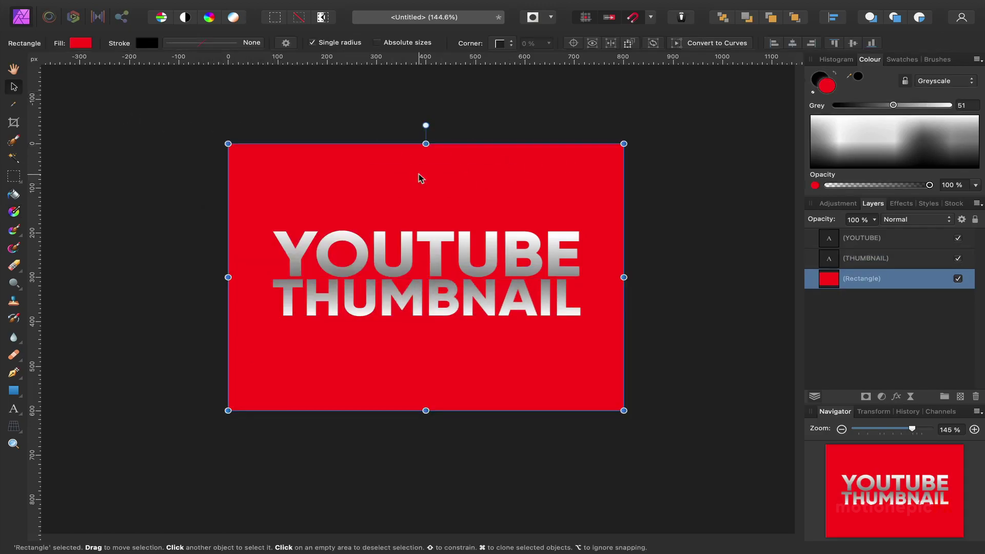
{"action": "left_click", "coordinate": [411, 268]}
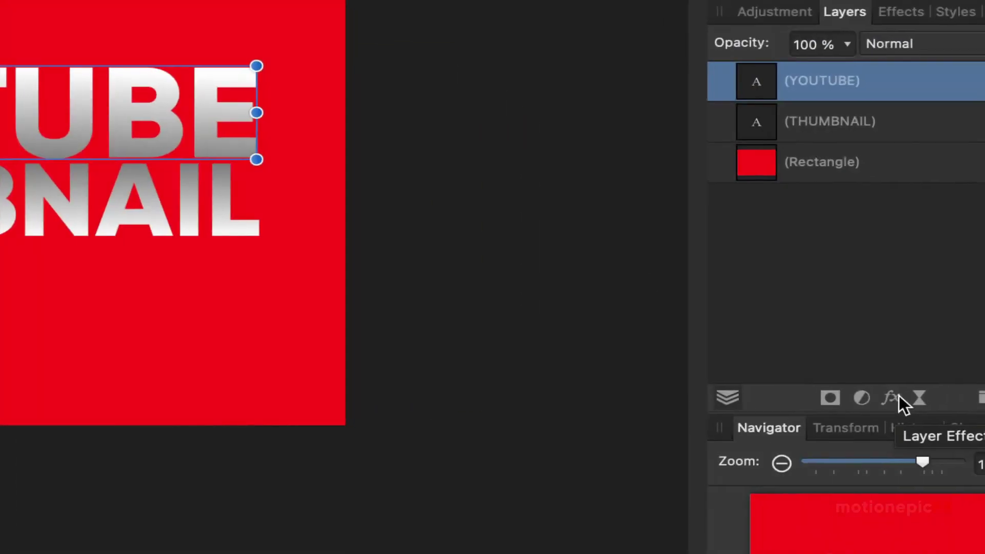
{"action": "left_click", "coordinate": [892, 397]}
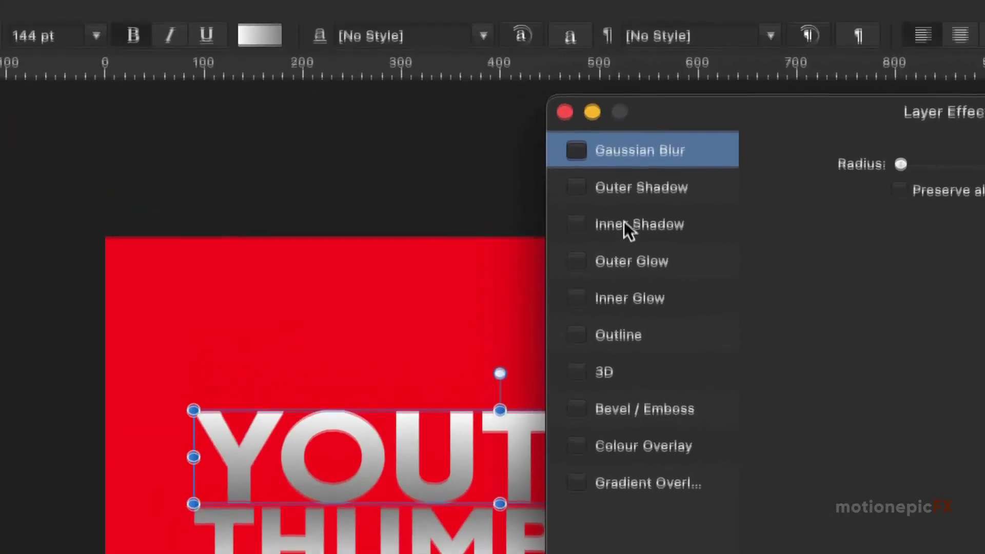
{"action": "left_click", "coordinate": [576, 188]}
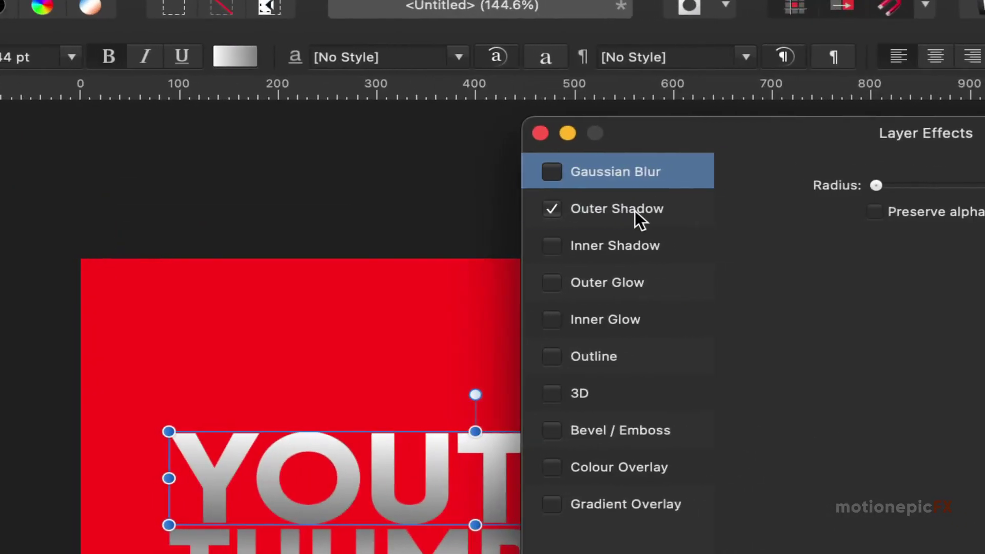
{"action": "left_click", "coordinate": [634, 210]}
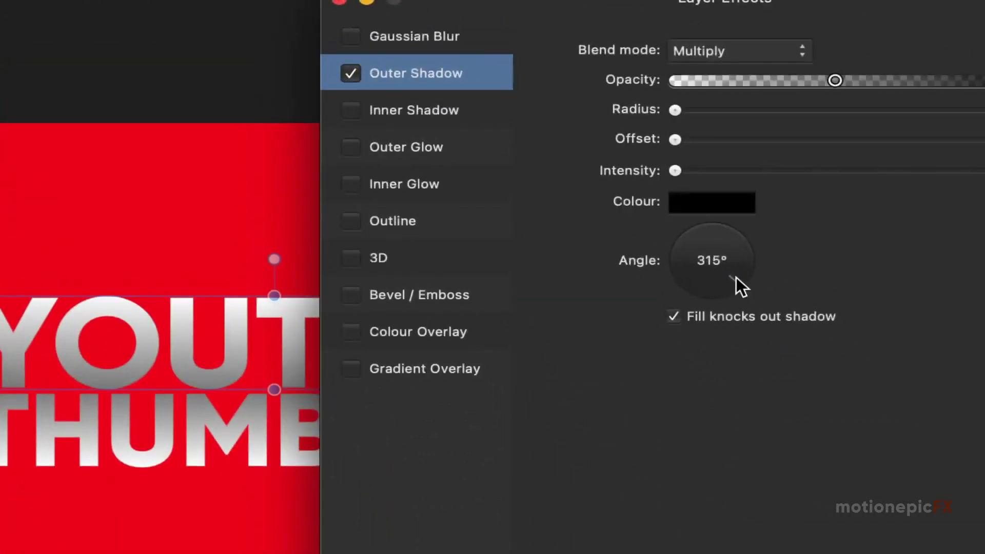
{"action": "left_click_drag", "start_coordinate": [736, 278], "coordinate": [715, 293]}
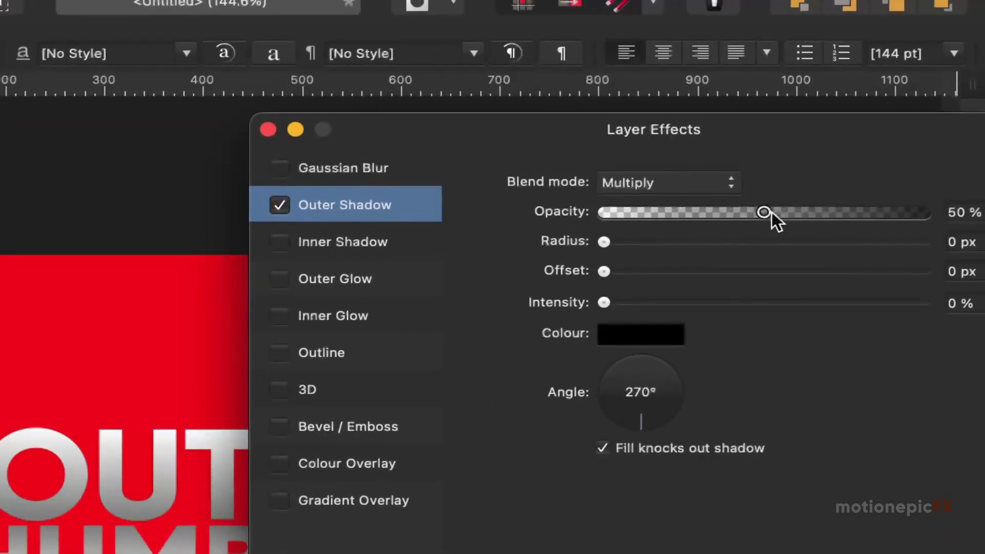
Tune YOUTUBE's shadow to about 52% opacity, 18.4 px blur and a larger offset
{"action": "left_click_drag", "start_coordinate": [770, 212], "coordinate": [867, 212]}
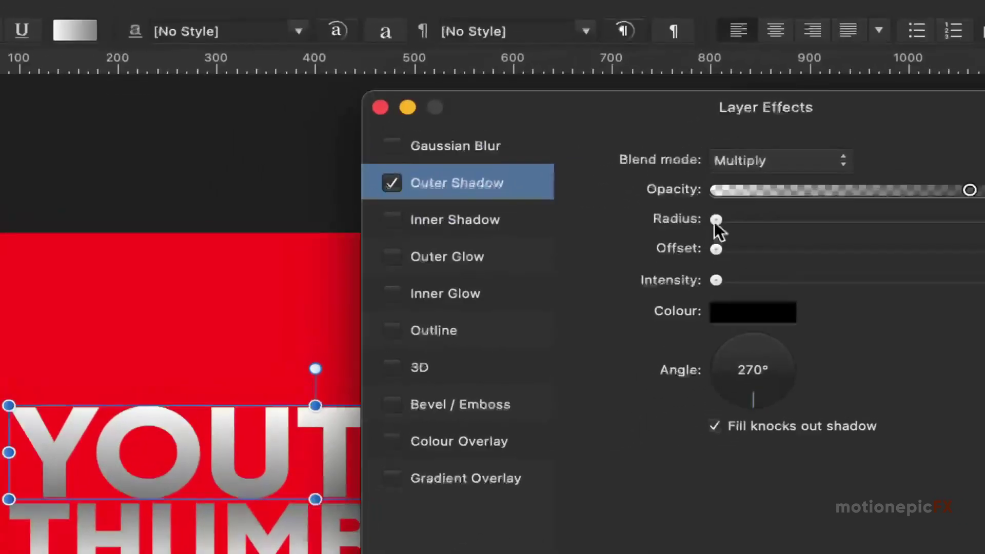
{"action": "left_click_drag", "start_coordinate": [540, 242], "coordinate": [545, 241]}
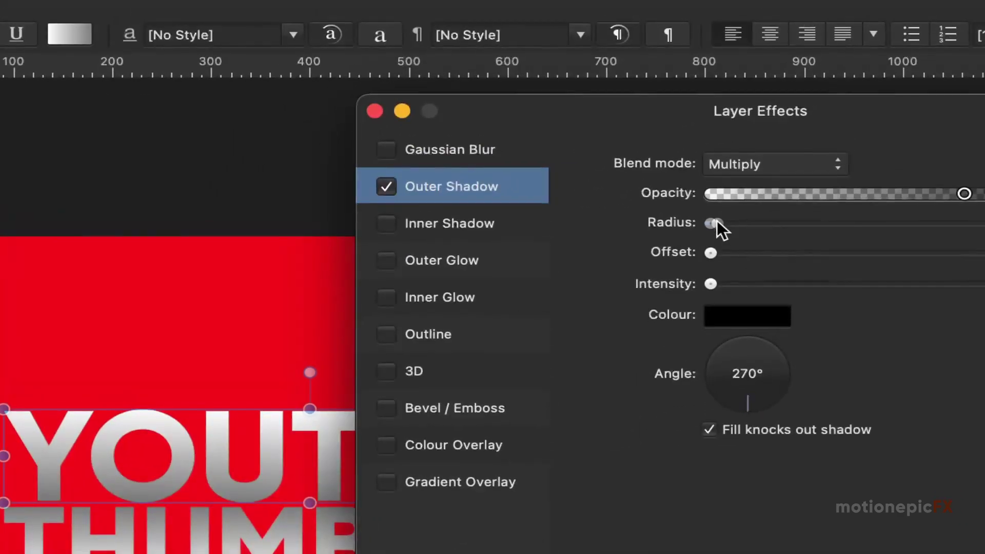
{"action": "left_click_drag", "start_coordinate": [716, 221], "coordinate": [772, 220]}
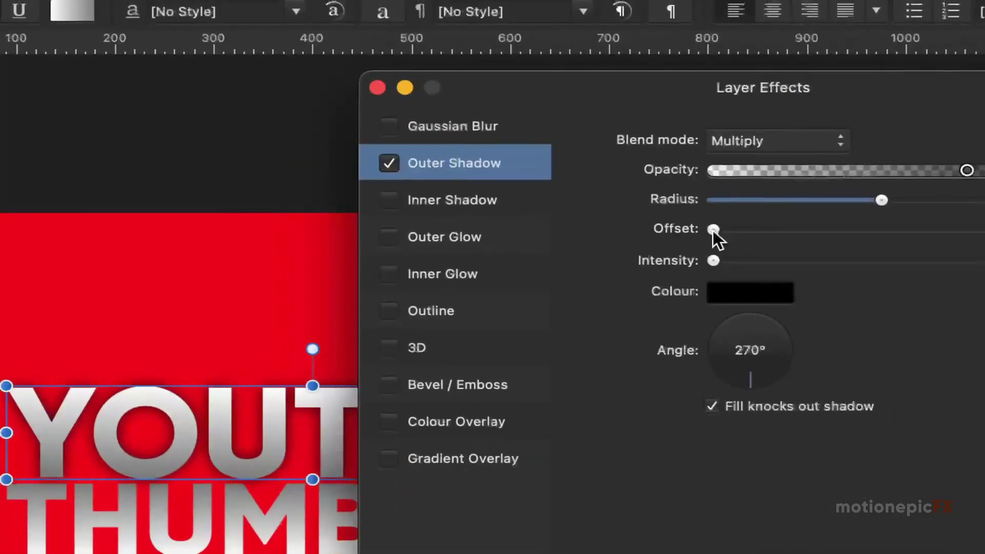
{"action": "left_click_drag", "start_coordinate": [712, 230], "coordinate": [879, 230]}
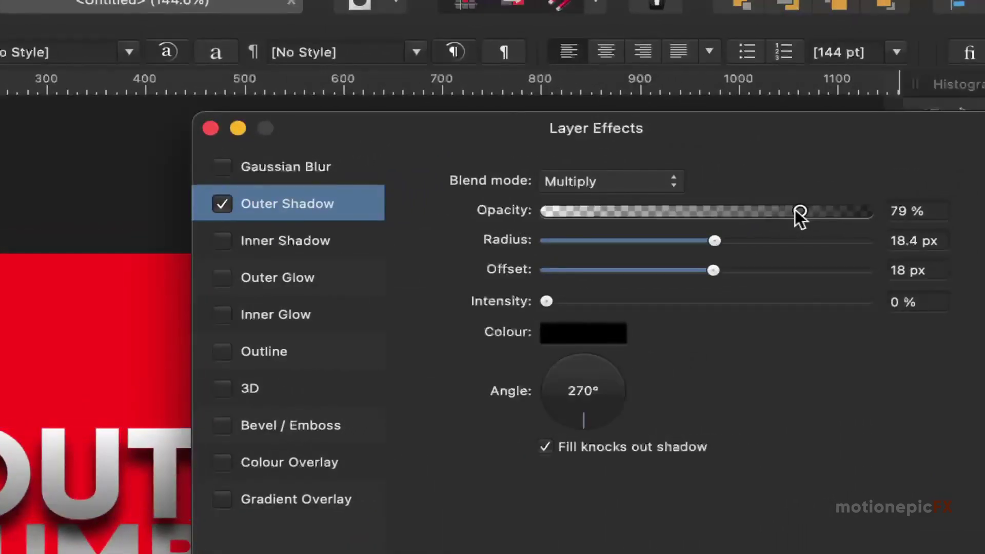
{"action": "left_click_drag", "start_coordinate": [796, 211], "coordinate": [765, 211]}
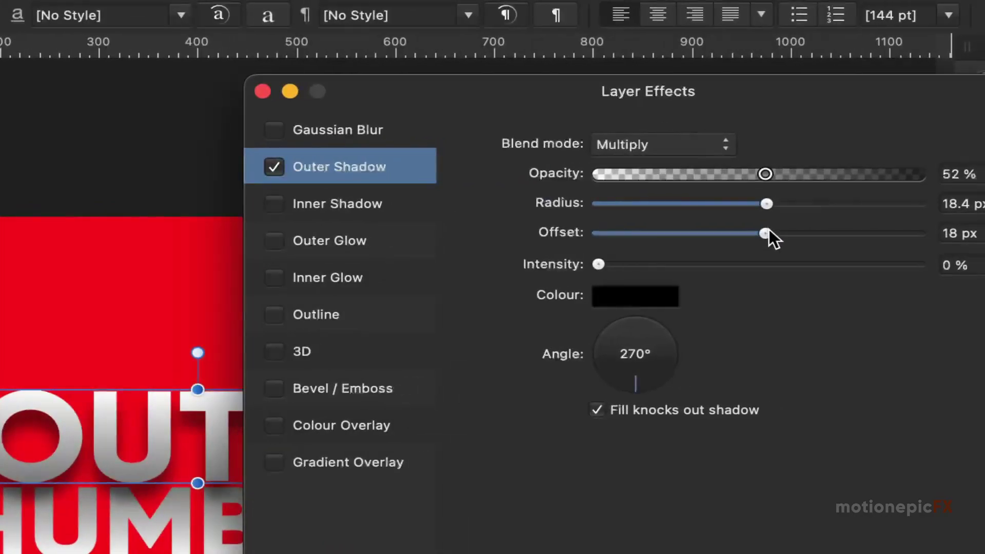
{"action": "left_click_drag", "start_coordinate": [769, 230], "coordinate": [731, 231]}
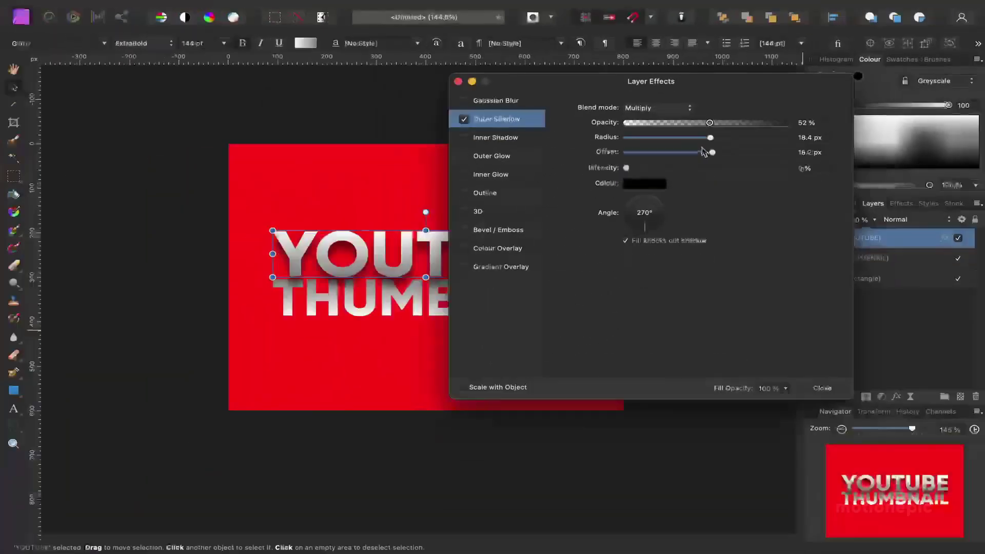
Close Layer Effects and deselect everything in the YOUTUBE THUMBNAIL design
{"action": "left_click", "coordinate": [458, 81]}
{"action": "left_click", "coordinate": [352, 340]}
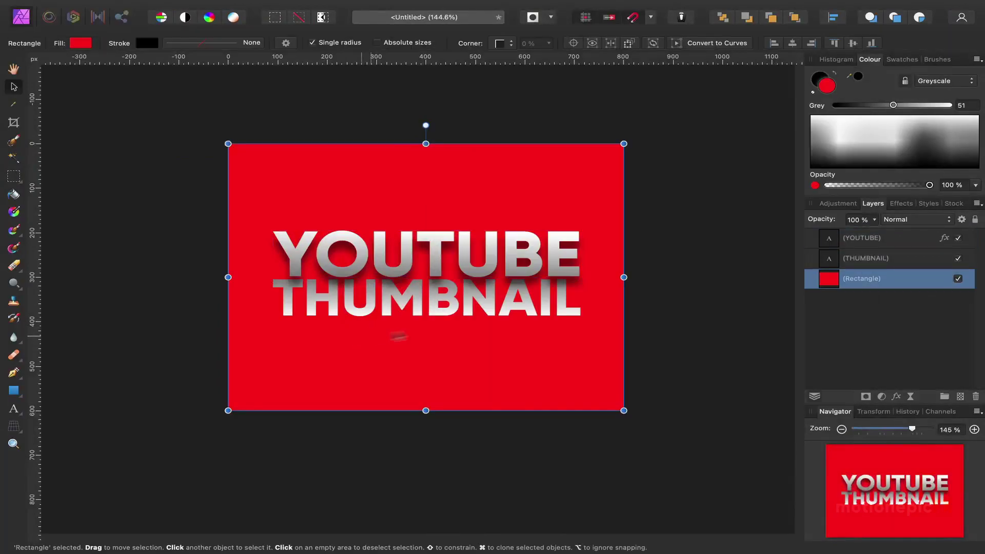
{"action": "left_click", "coordinate": [453, 313]}
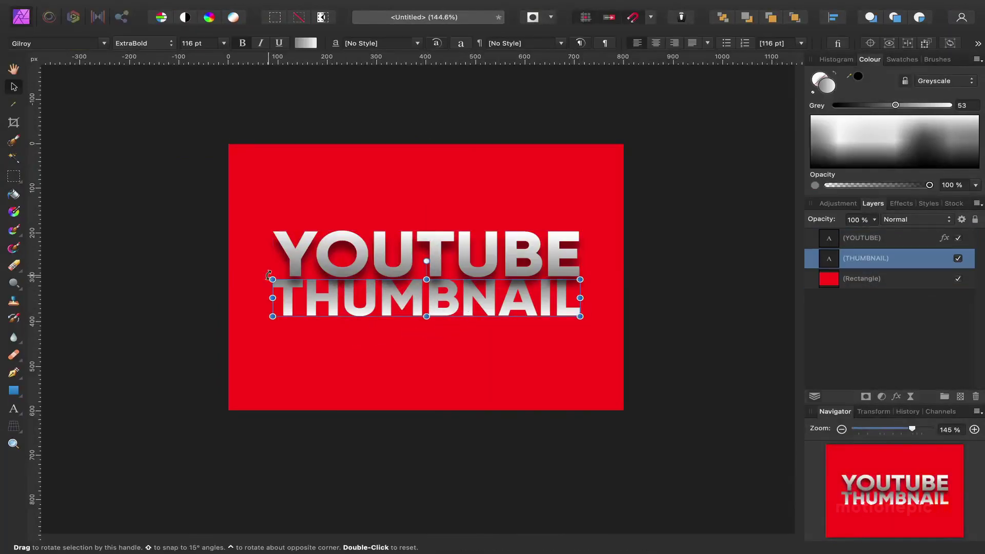
{"action": "left_click_drag", "start_coordinate": [267, 275], "coordinate": [272, 279]}
{"action": "key", "text": "super+d"}
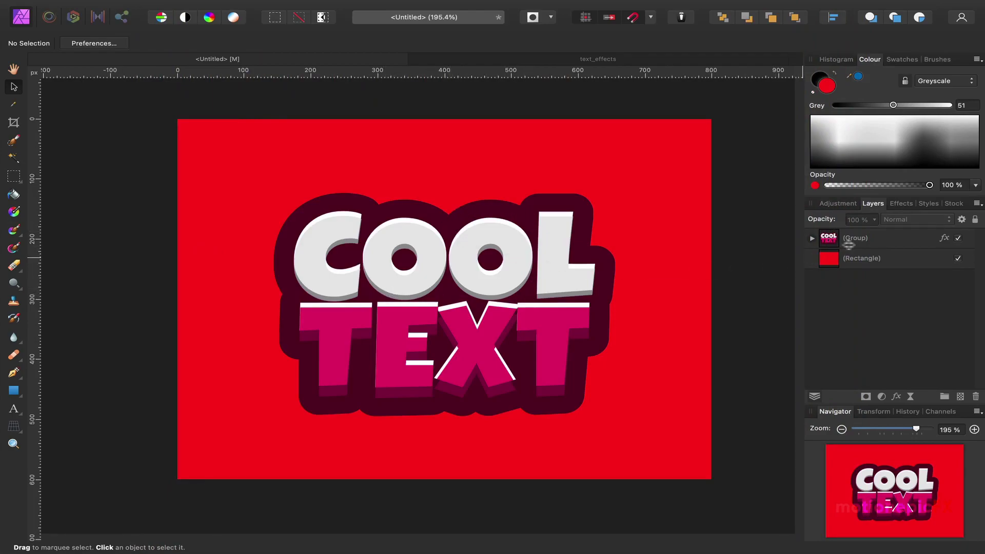
Add a white outline of about 8.5 px radius to the COOL TEXT group
{"action": "left_click", "coordinate": [866, 242]}
{"action": "left_click", "coordinate": [945, 240]}
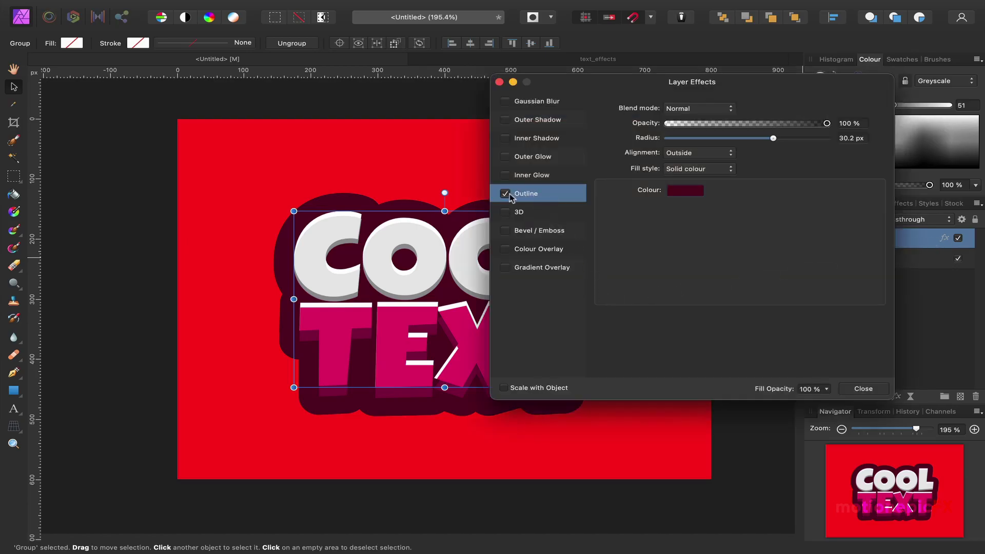
{"action": "key", "text": "Return"}
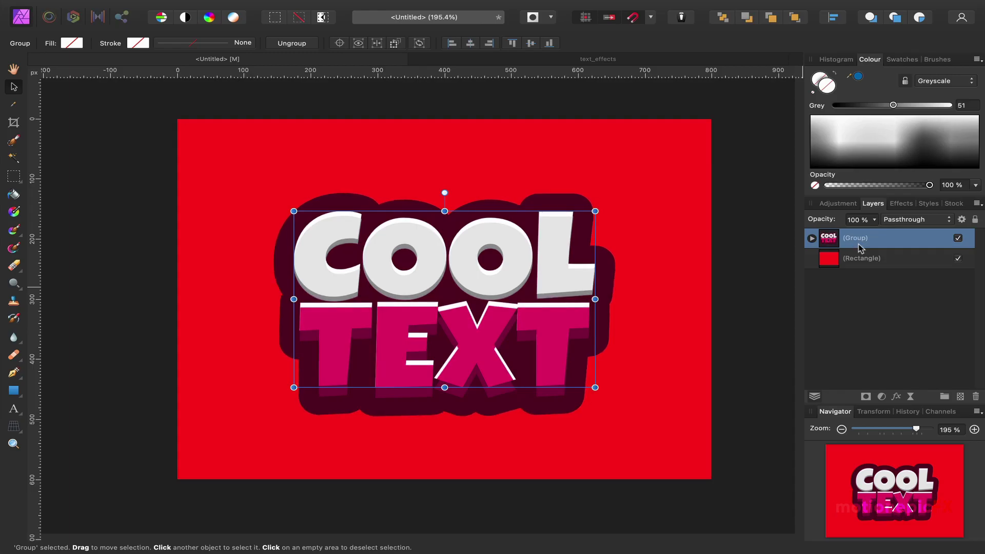
{"action": "left_click", "coordinate": [896, 397]}
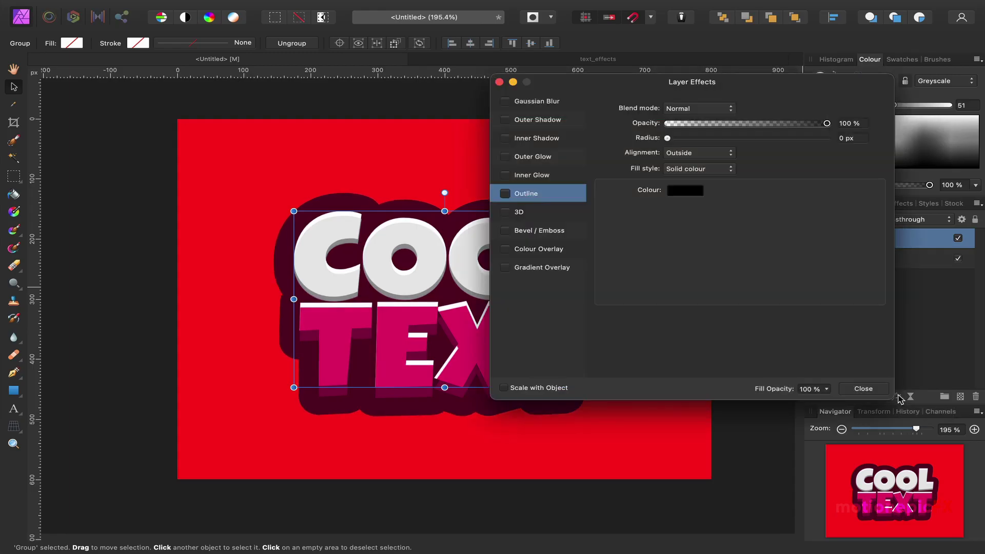
{"action": "left_click", "coordinate": [505, 194]}
{"action": "left_click_drag", "start_coordinate": [667, 138], "coordinate": [732, 139]}
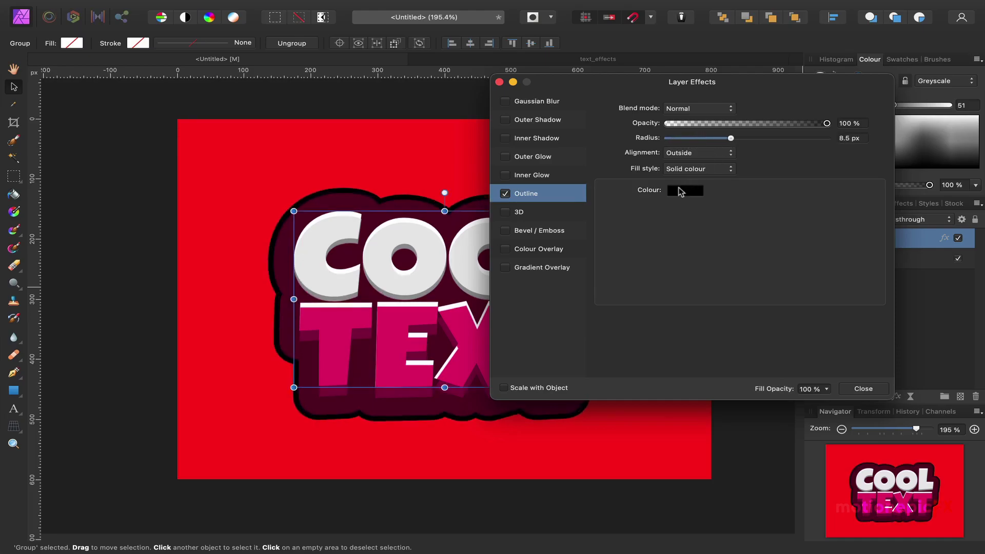
{"action": "left_click", "coordinate": [684, 191]}
{"action": "left_click_drag", "start_coordinate": [742, 254], "coordinate": [800, 254]}
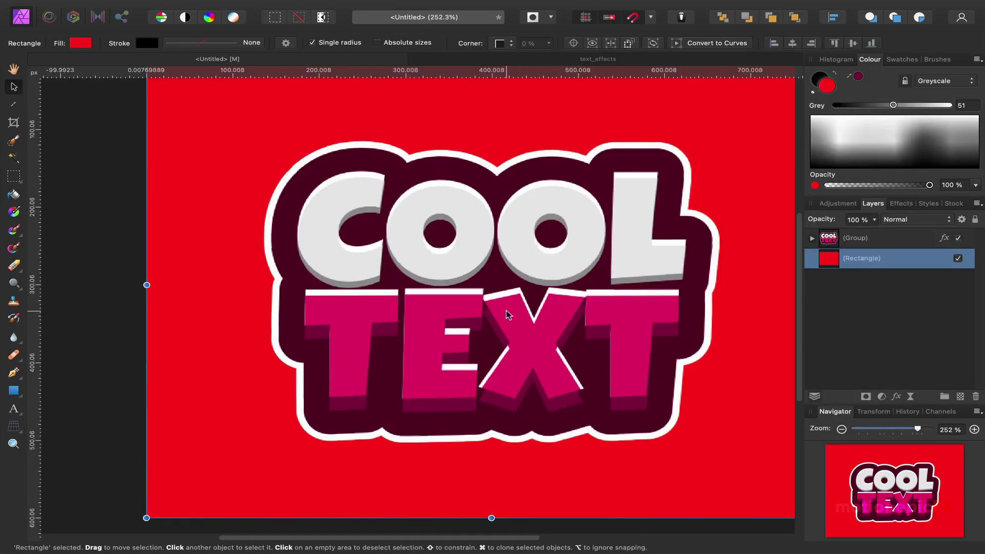
Zoom in on the missing shadow corner under the E and X, and switch to the Pen Tool
{"action": "scroll", "coordinate": [500, 418], "scroll_direction": "up", "scroll_amount": 8}
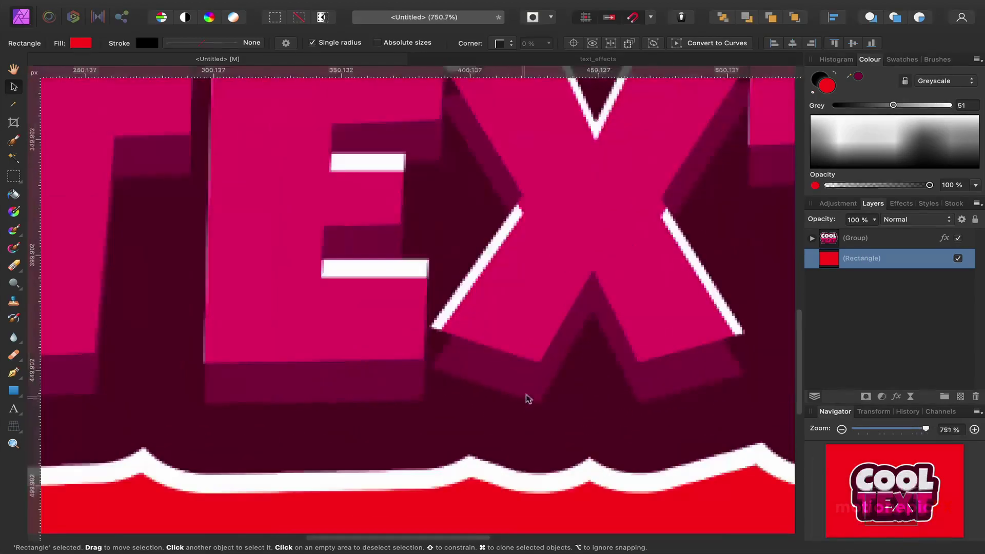
{"action": "scroll", "coordinate": [559, 369], "scroll_direction": "right", "scroll_amount": 5}
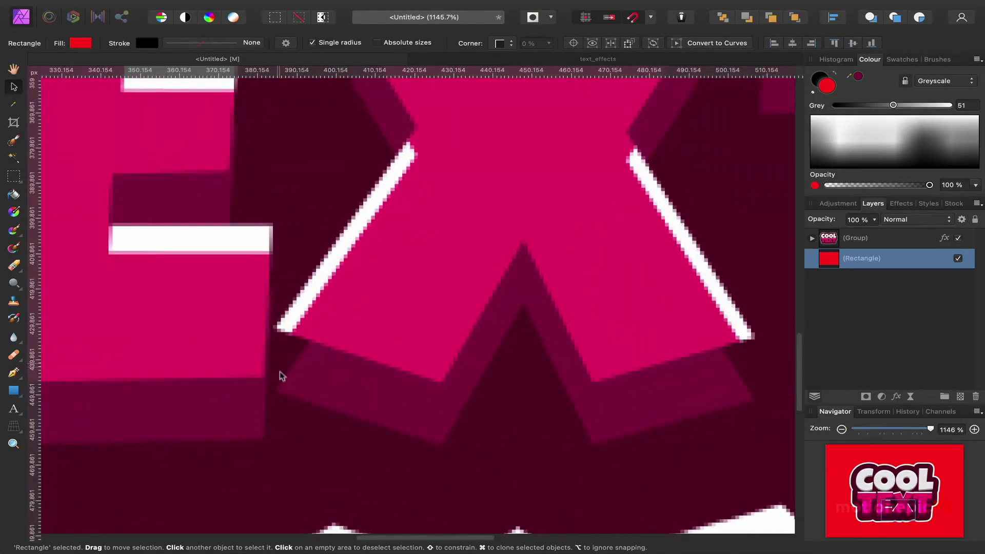
{"action": "scroll", "coordinate": [333, 387], "scroll_direction": "left", "scroll_amount": 3}
{"action": "key", "text": "p"}
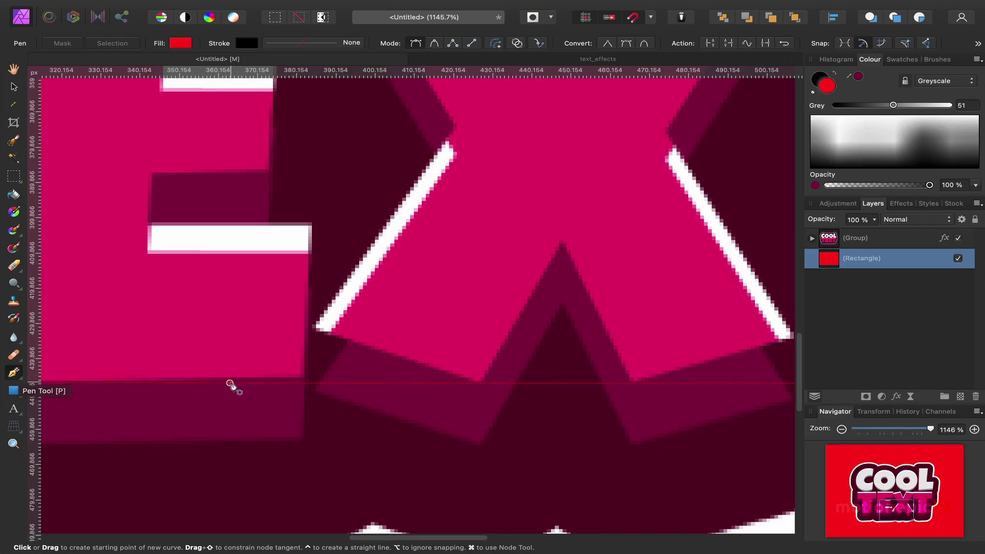
Draw a four-point patch over the shadow gap beside the X, filled with the sampled dark crimson
{"action": "scroll", "coordinate": [402, 392], "scroll_direction": "up", "scroll_amount": 5}
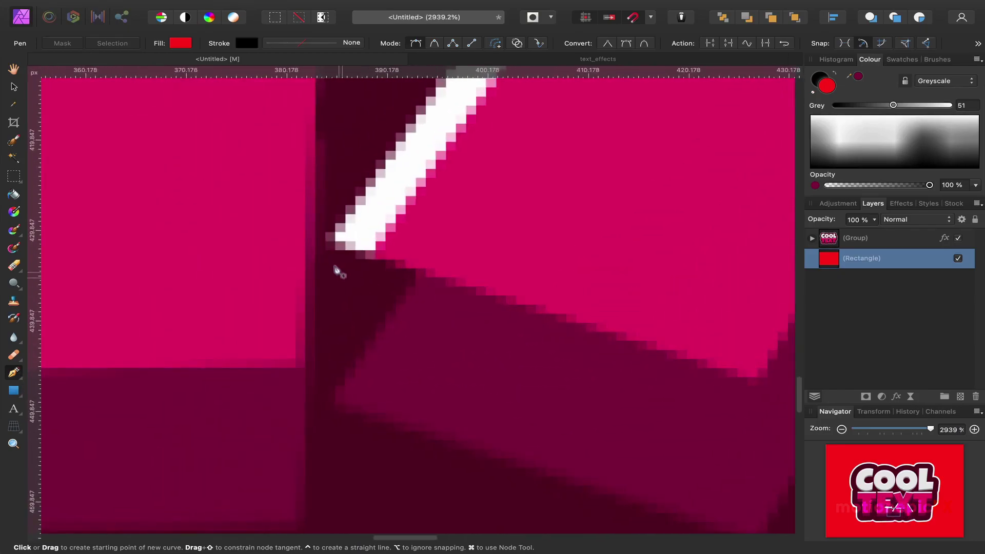
{"action": "left_click", "coordinate": [329, 241]}
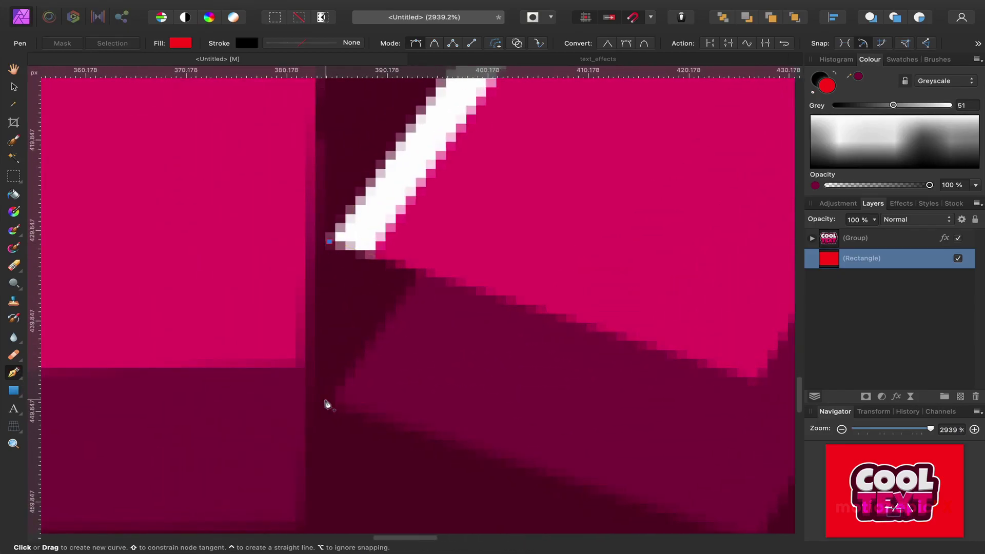
{"action": "left_click", "coordinate": [325, 404]}
{"action": "left_click", "coordinate": [465, 383]}
{"action": "left_click", "coordinate": [486, 251]}
{"action": "left_click", "coordinate": [330, 242]}
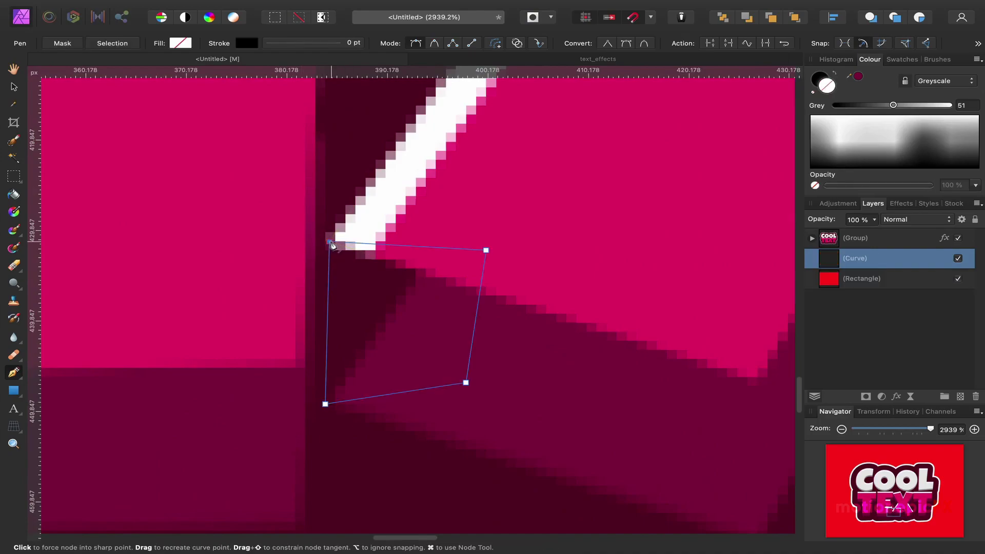
{"action": "left_click", "coordinate": [182, 44]}
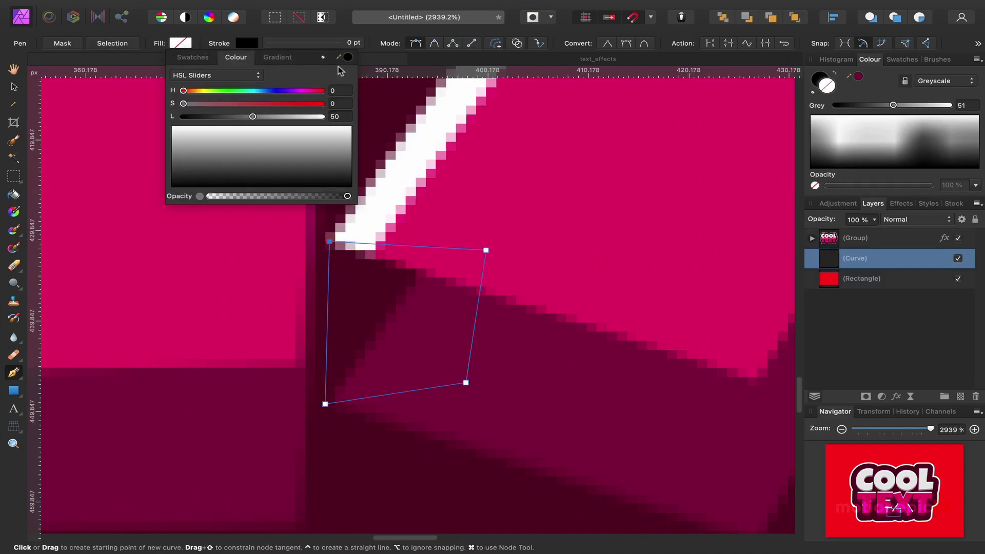
{"action": "left_click_drag", "start_coordinate": [339, 57], "coordinate": [487, 404]}
{"action": "left_click", "coordinate": [348, 59]}
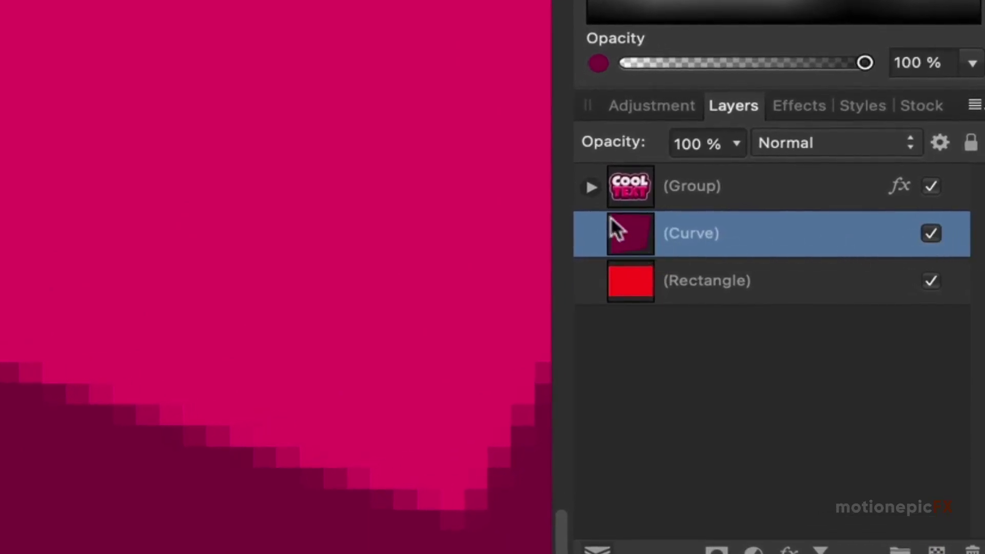
Move the patch curve into the nested group below TEXT and duplicate it
{"action": "left_click", "coordinate": [591, 187]}
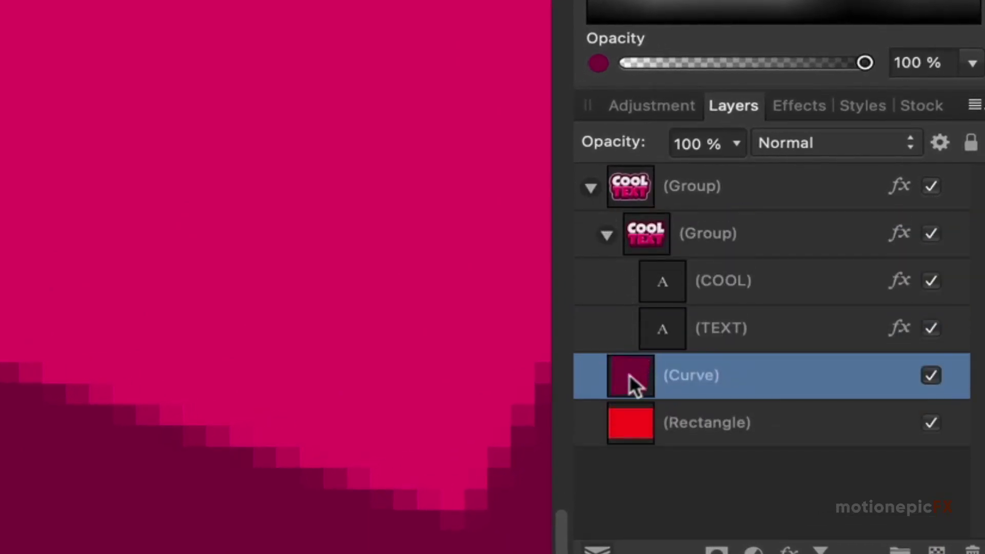
{"action": "left_click_drag", "start_coordinate": [629, 375], "coordinate": [648, 347]}
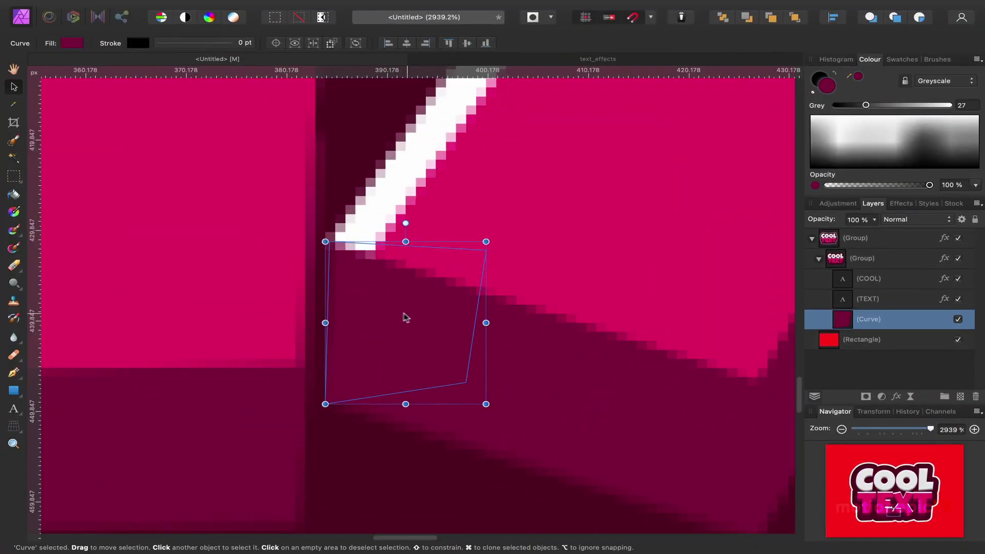
{"action": "scroll", "coordinate": [564, 387], "scroll_direction": "right", "scroll_amount": 3}
{"action": "right_click", "coordinate": [338, 306]}
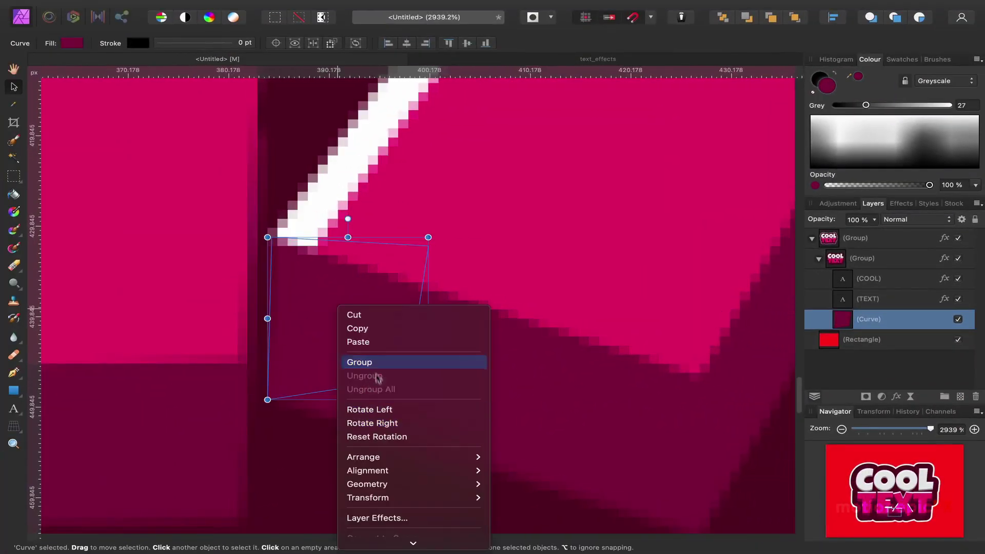
{"action": "left_click", "coordinate": [890, 323]}
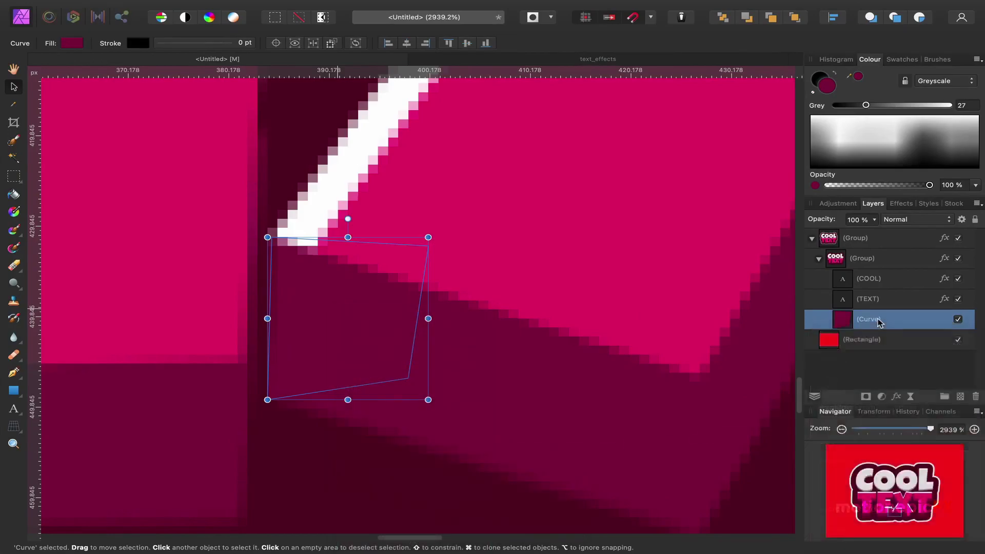
{"action": "right_click", "coordinate": [878, 321]}
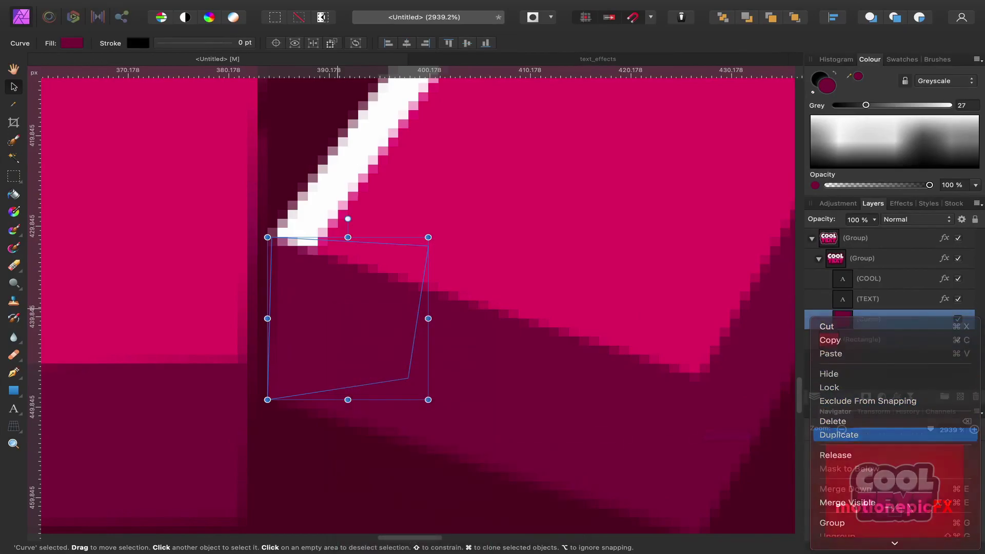
{"action": "left_click", "coordinate": [846, 434]}
{"action": "scroll", "coordinate": [560, 407], "scroll_direction": "down", "scroll_amount": 6}
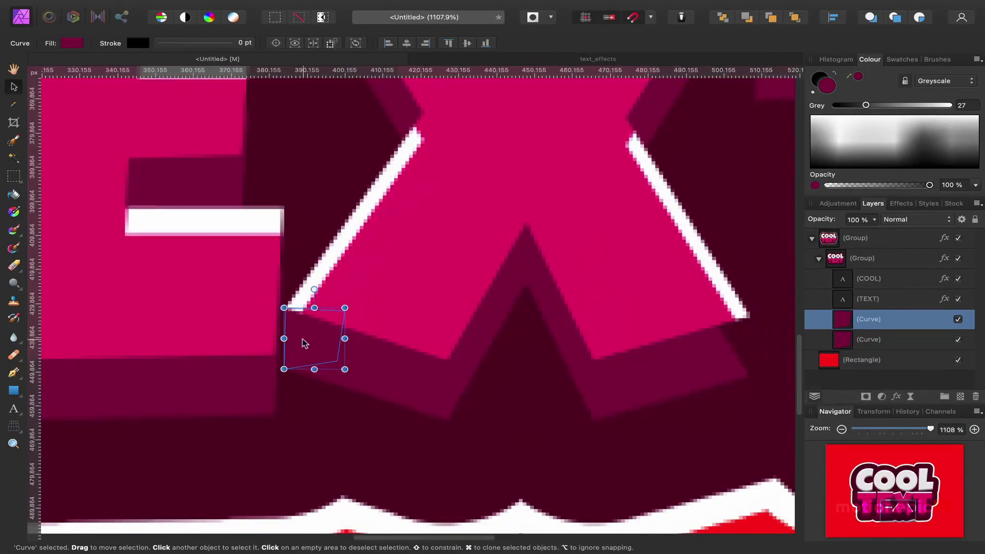
Move the copied patch to the X's right shadow corner and flip it vertically
{"action": "left_click_drag", "start_coordinate": [305, 343], "coordinate": [716, 351]}
{"action": "right_click", "coordinate": [726, 351]}
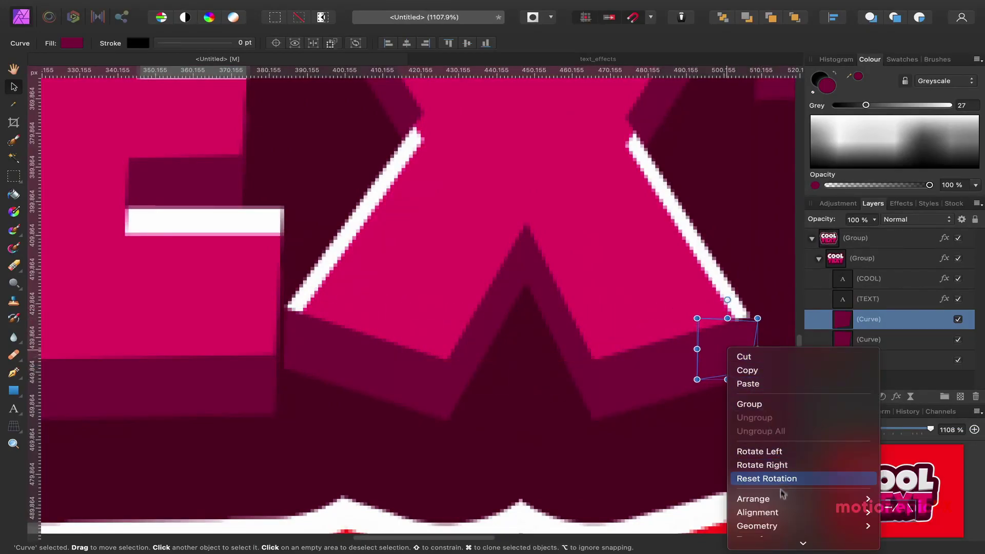
{"action": "scroll", "coordinate": [779, 477], "scroll_direction": "down", "scroll_amount": 2}
{"action": "mouse_move", "coordinate": [766, 474]}
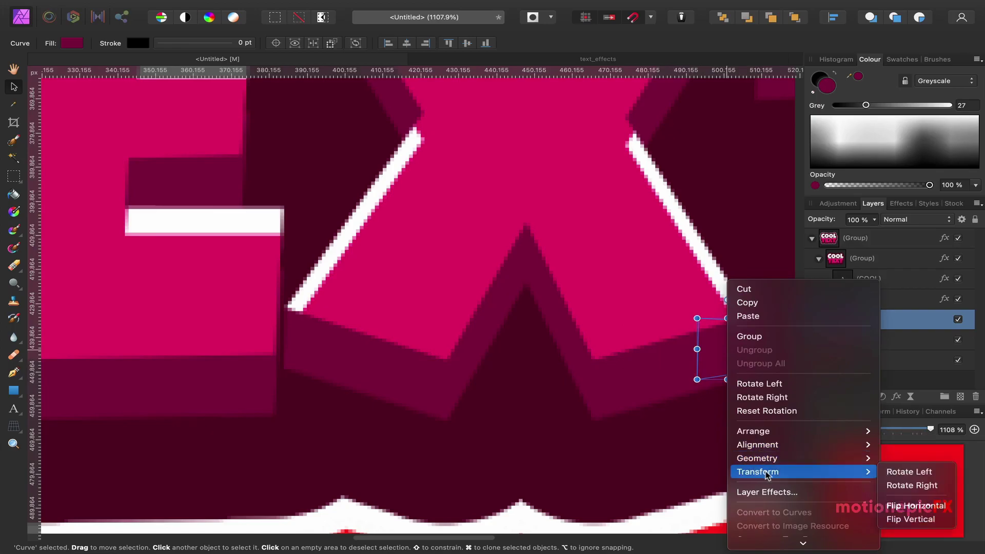
{"action": "left_click", "coordinate": [910, 519]}
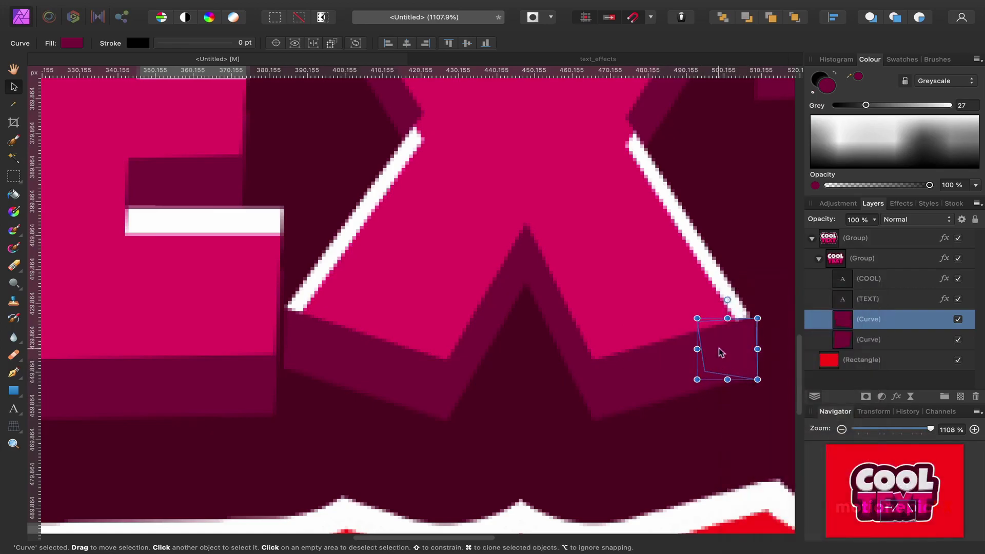
{"action": "scroll", "coordinate": [735, 363], "scroll_direction": "up", "scroll_amount": 5}
{"action": "scroll", "coordinate": [731, 360], "scroll_direction": "right", "scroll_amount": 5}
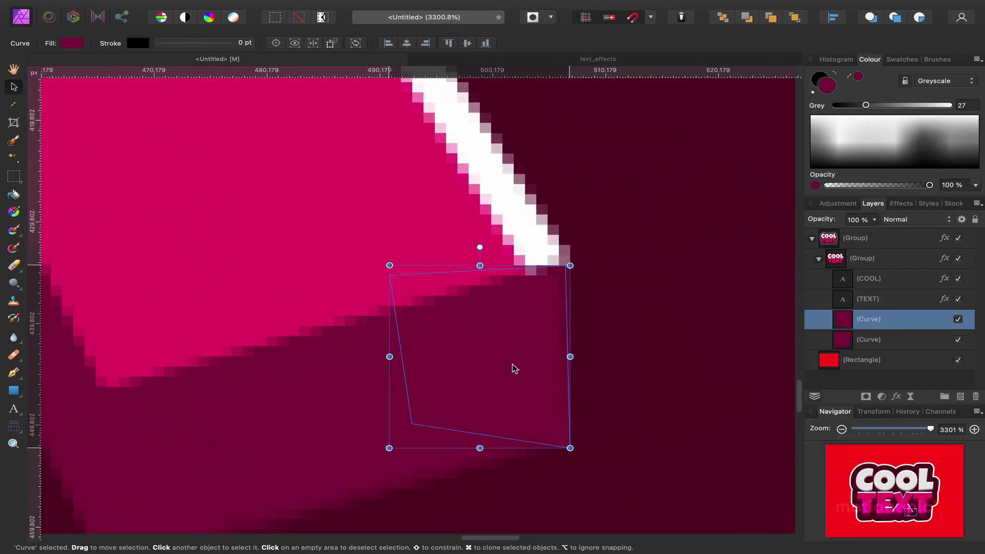
With the Node Tool, pull the copy's bottom-right point inward to line up with the maroon shadow
{"action": "left_click", "coordinate": [637, 340]}
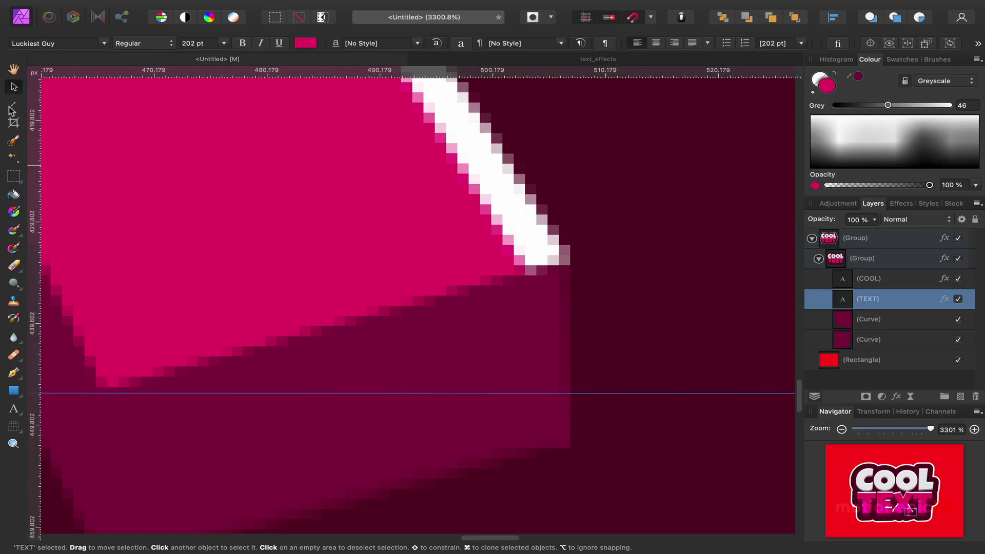
{"action": "left_click_drag", "start_coordinate": [14, 377], "coordinate": [38, 386]}
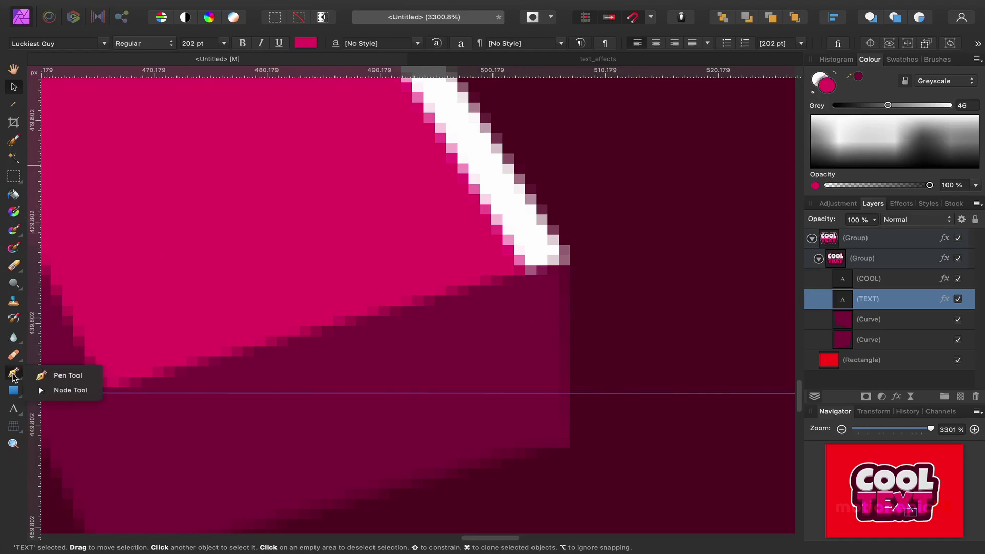
{"action": "left_click", "coordinate": [51, 391]}
{"action": "left_click", "coordinate": [512, 408]}
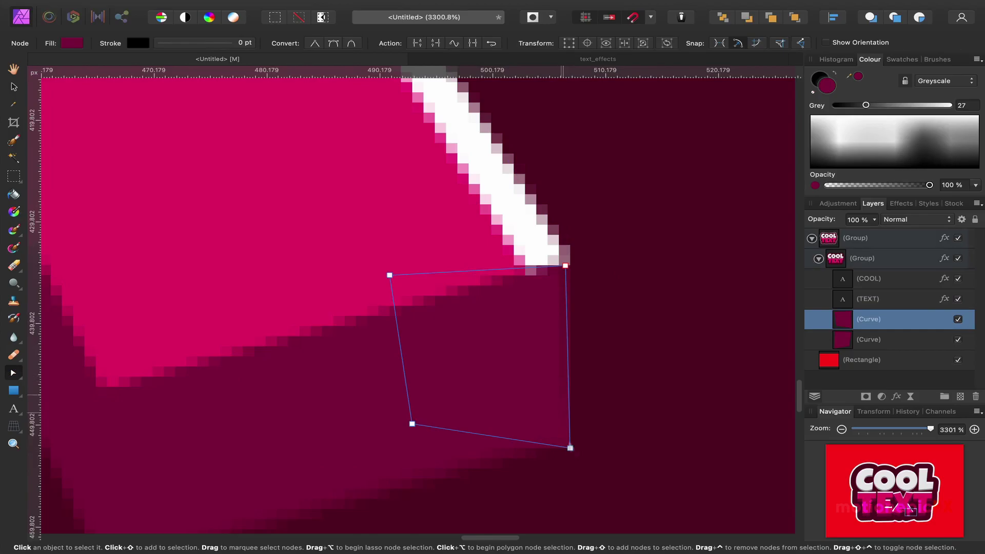
{"action": "left_click_drag", "start_coordinate": [571, 447], "coordinate": [563, 436]}
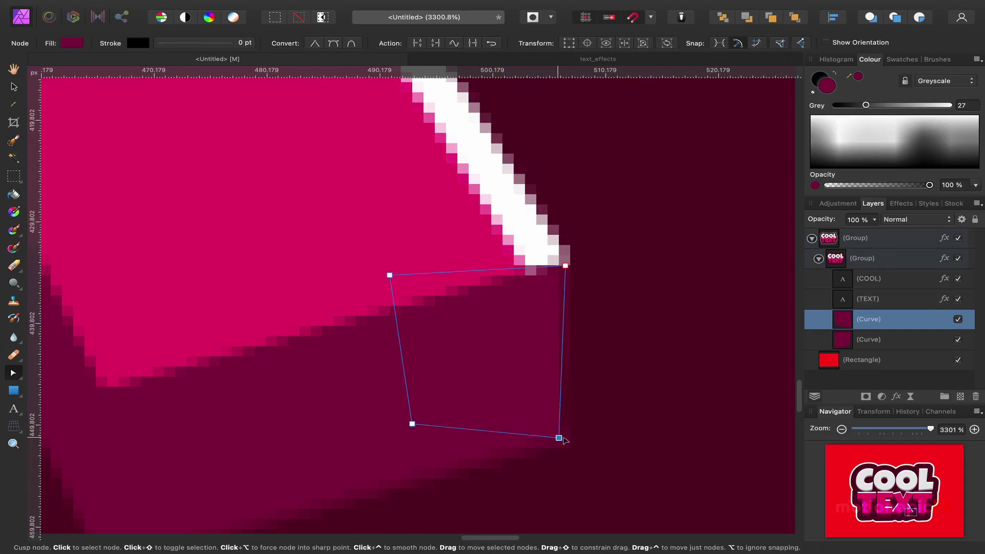
{"action": "scroll", "coordinate": [507, 365], "scroll_direction": "down", "scroll_amount": 3}
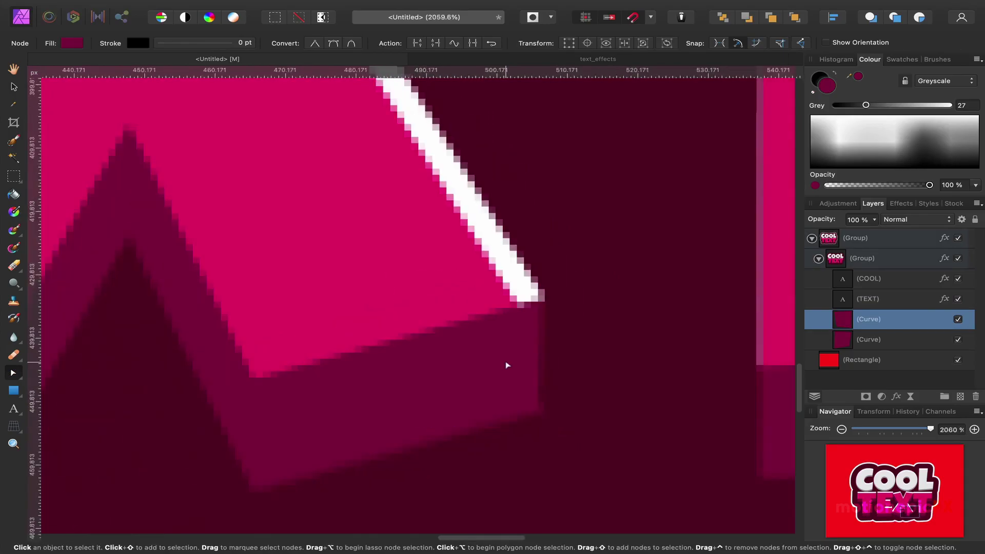